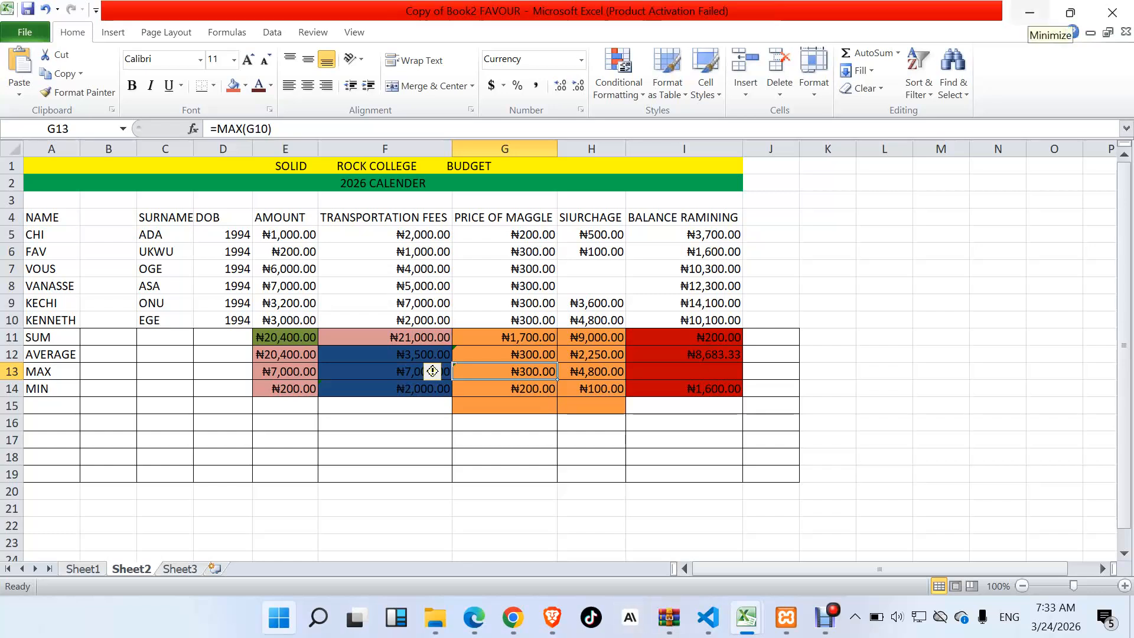
Minimize the Excel workbook and Downloads windows, switch to Word with a blank document, and dismiss its activation notice
click(1030, 12)
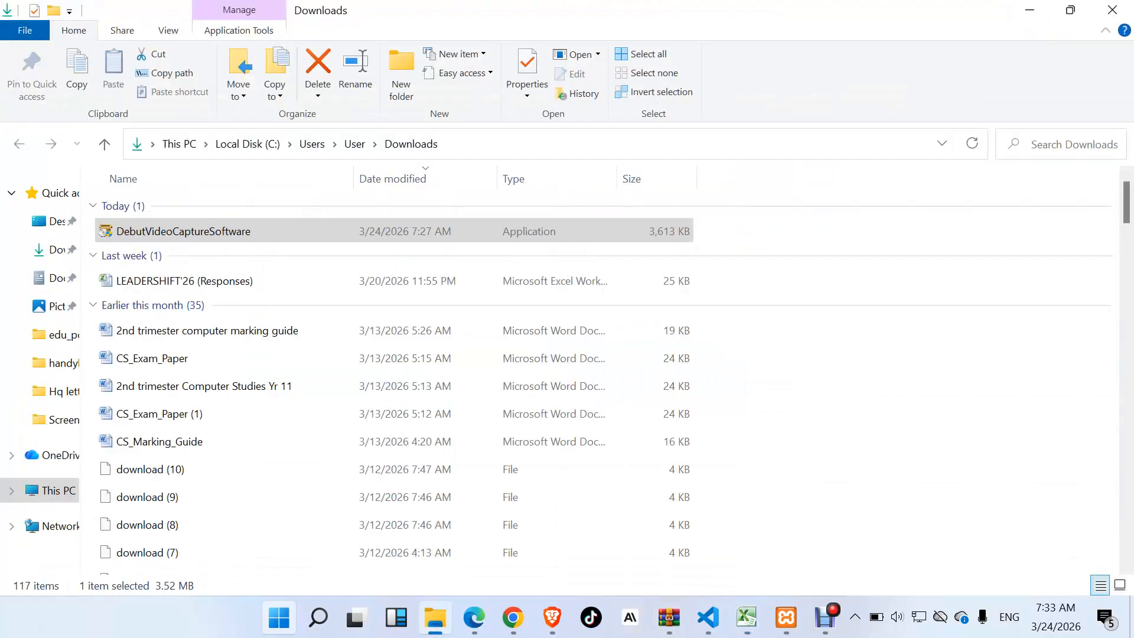
click(1030, 10)
click(1032, 13)
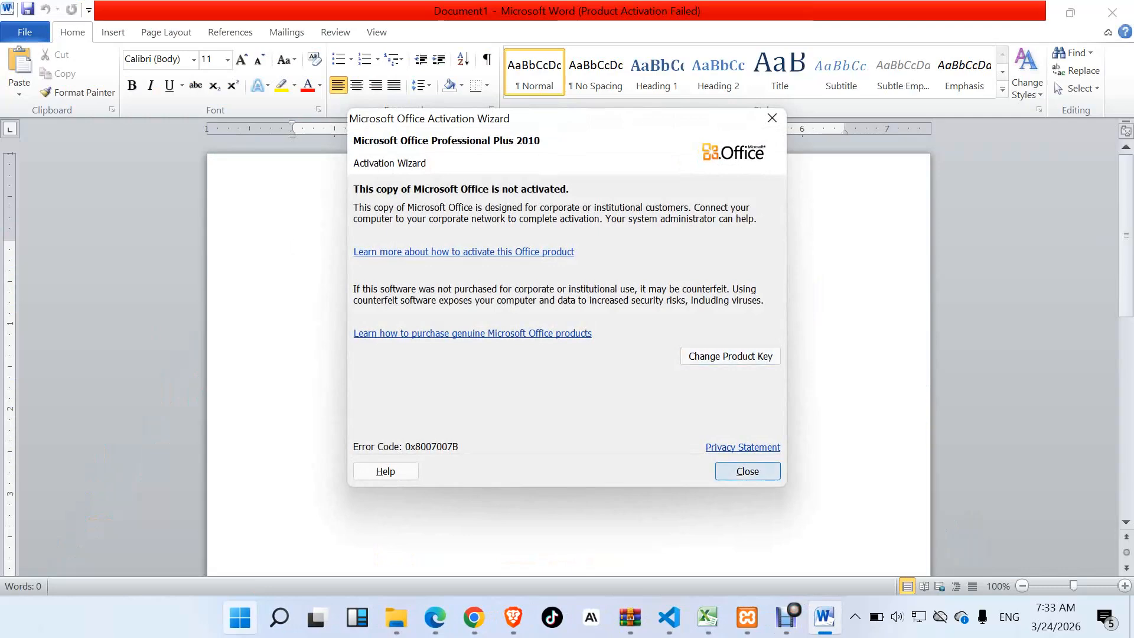
click(748, 471)
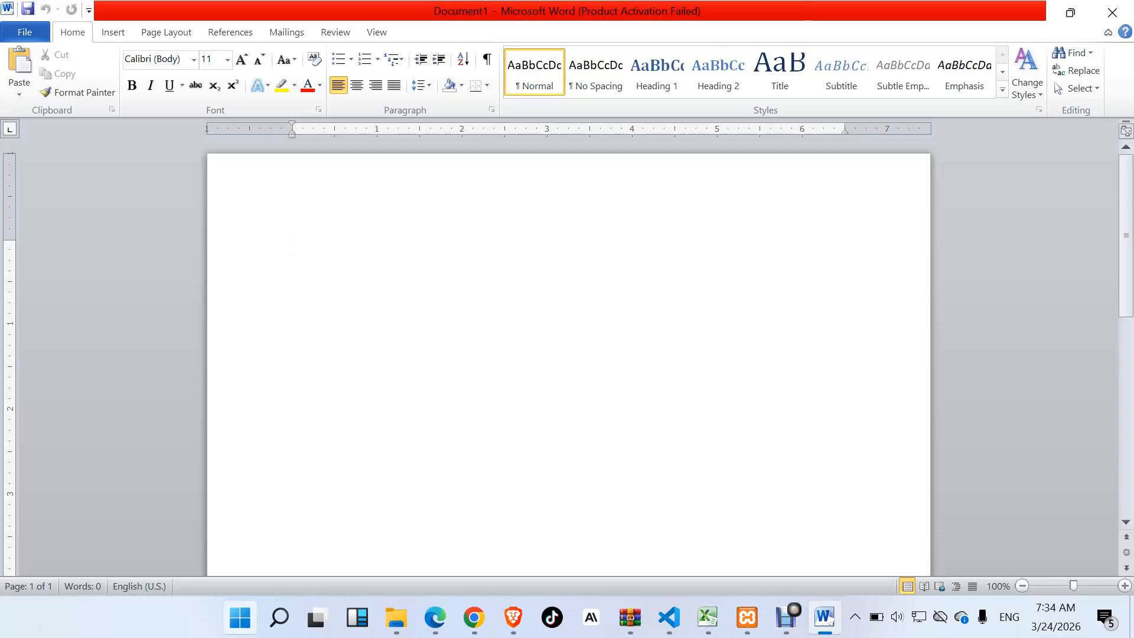
Enter the text "Training on Microsoft" on the first line of the blank document
text(Th)
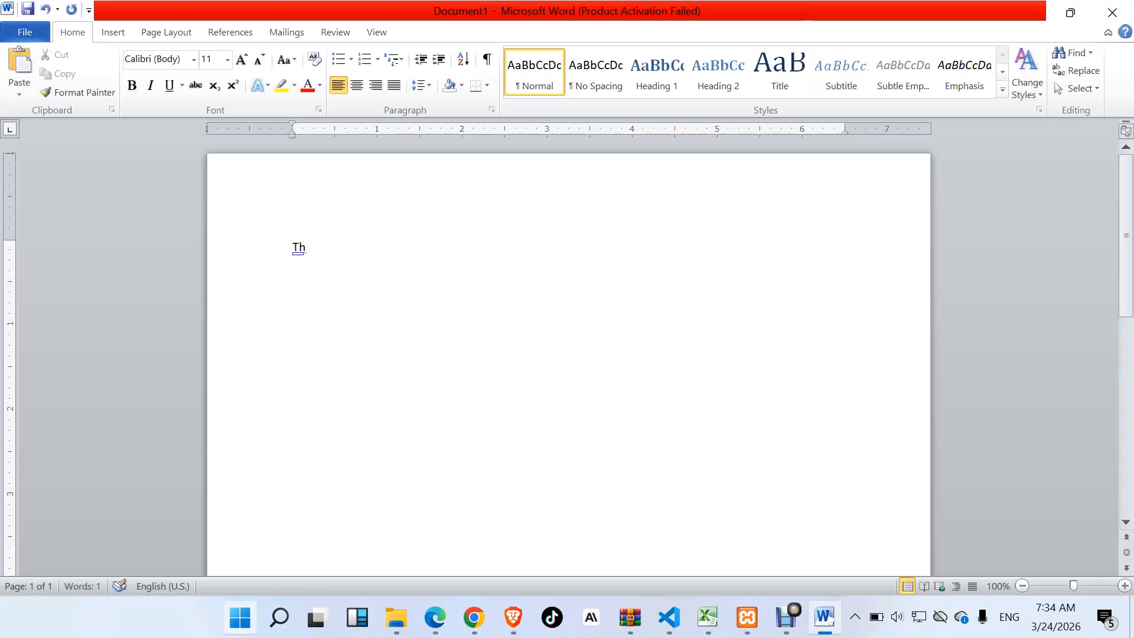
text(aining on Mir)
key(BackSpace)
text(cro)
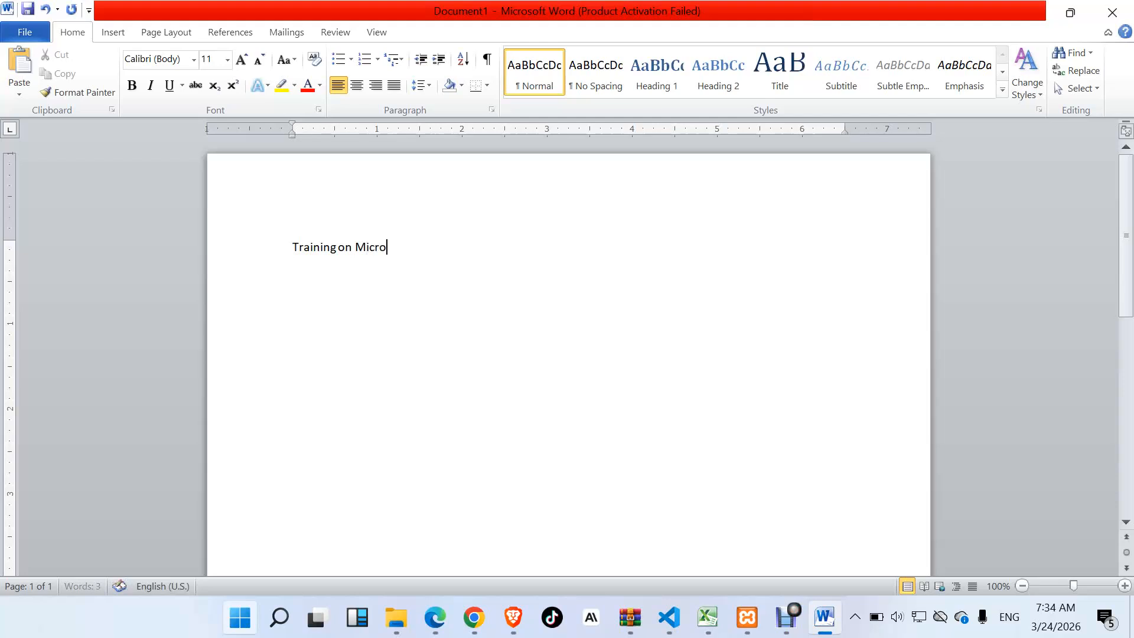
text(soft)
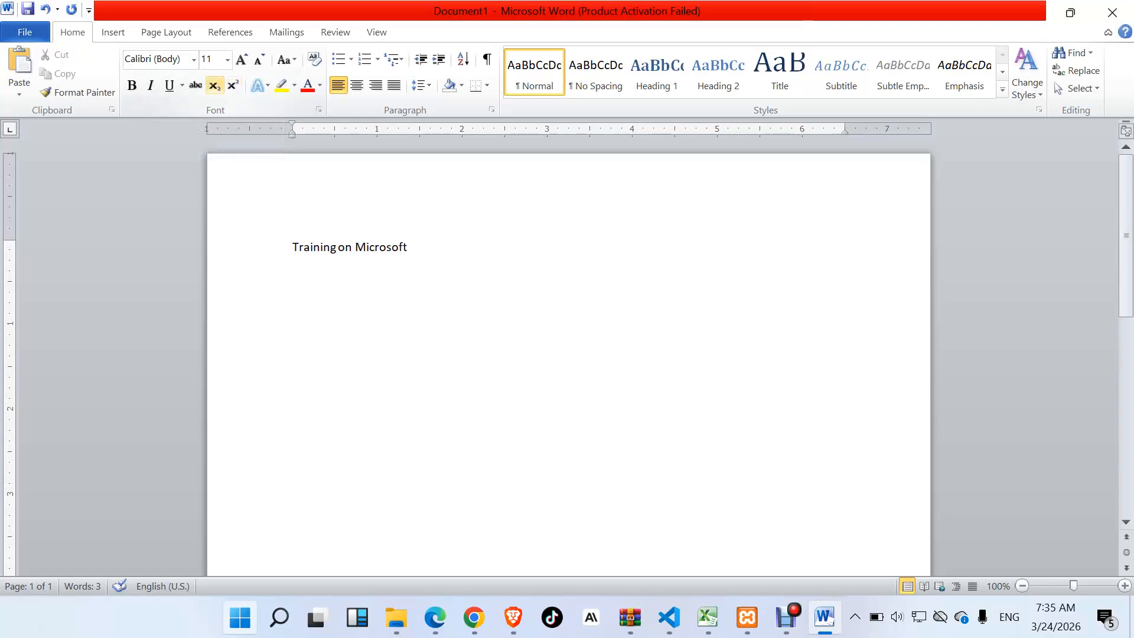
Browse the available fonts and choose Times New Roman with the cursor at the end of the text and nothing selected
click(194, 59)
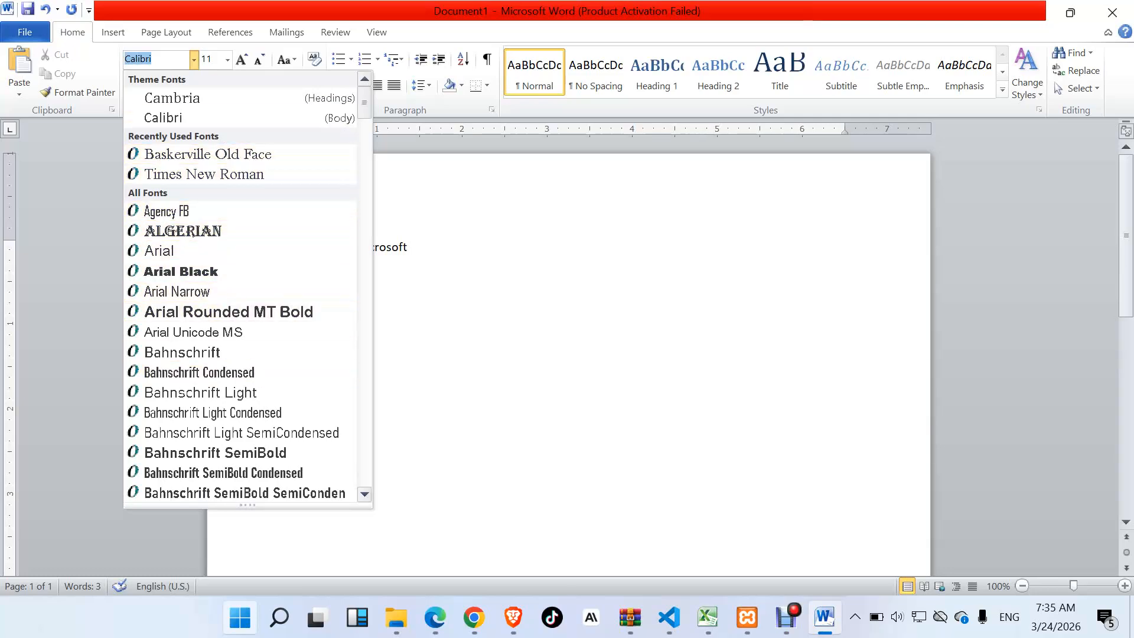
scroll(243, 290, down, 20)
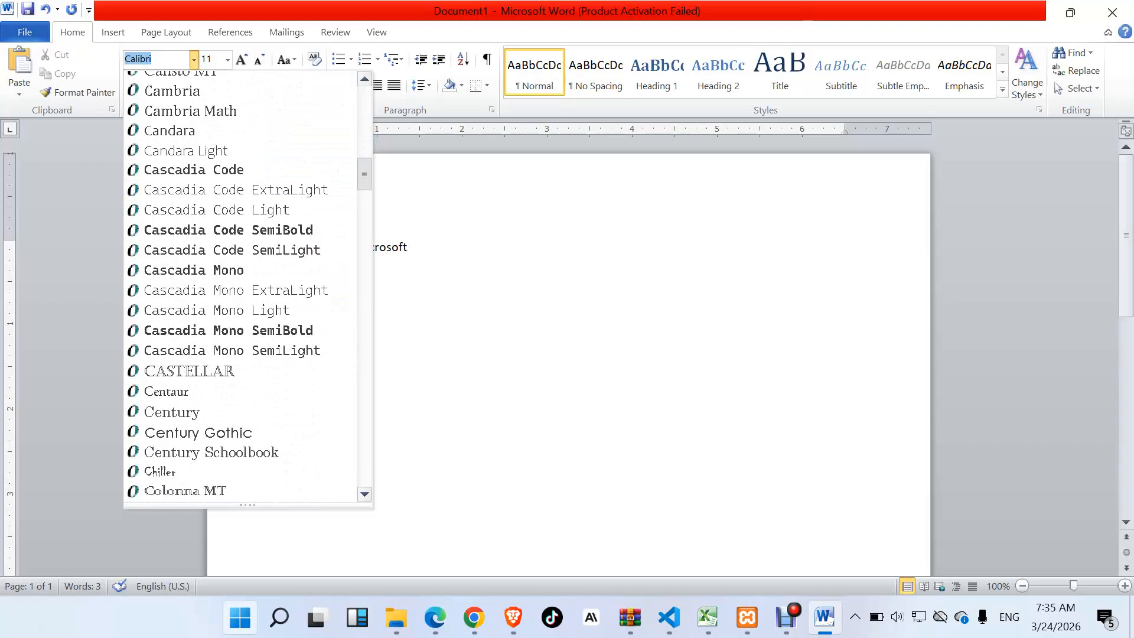
scroll(242, 289, down, 20)
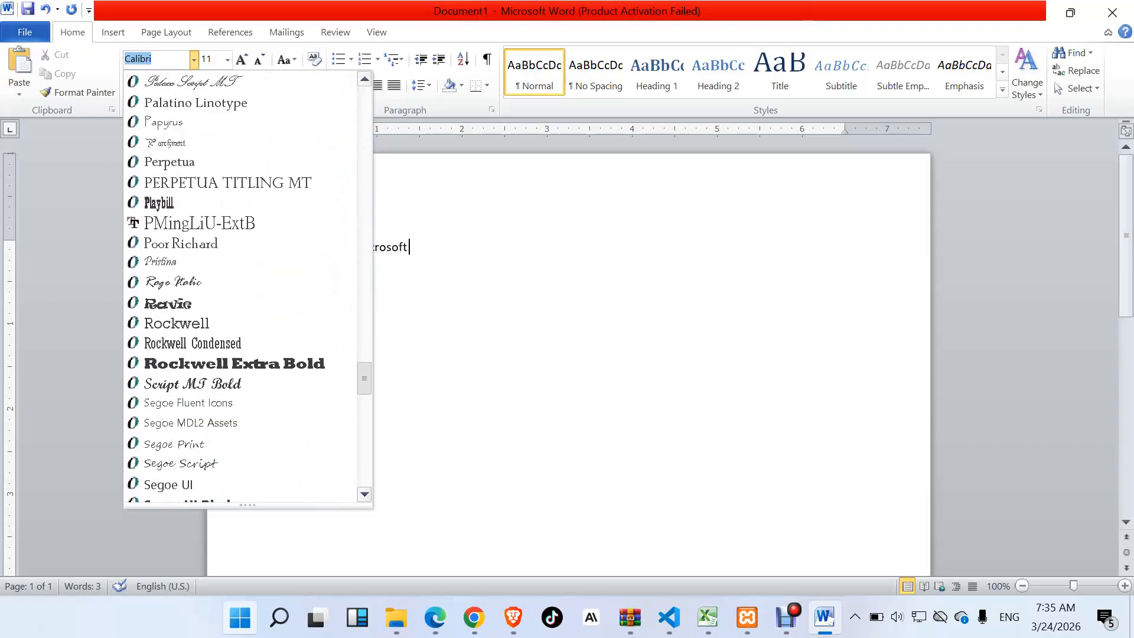
scroll(248, 289, down, 4)
scroll(248, 289, up, 20)
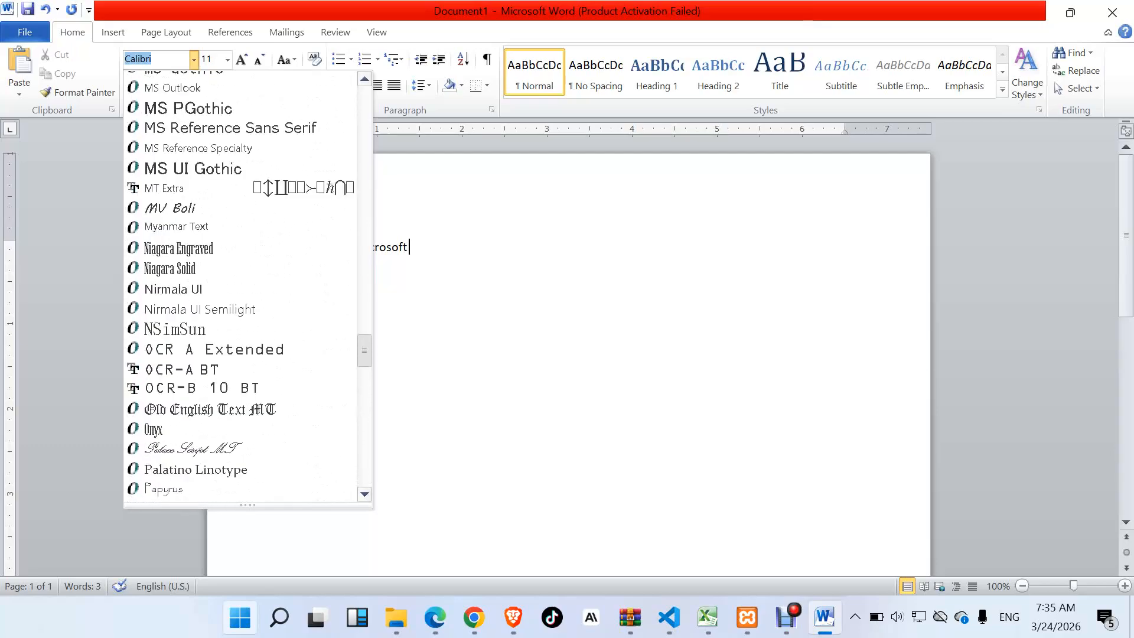
scroll(248, 289, up, 15)
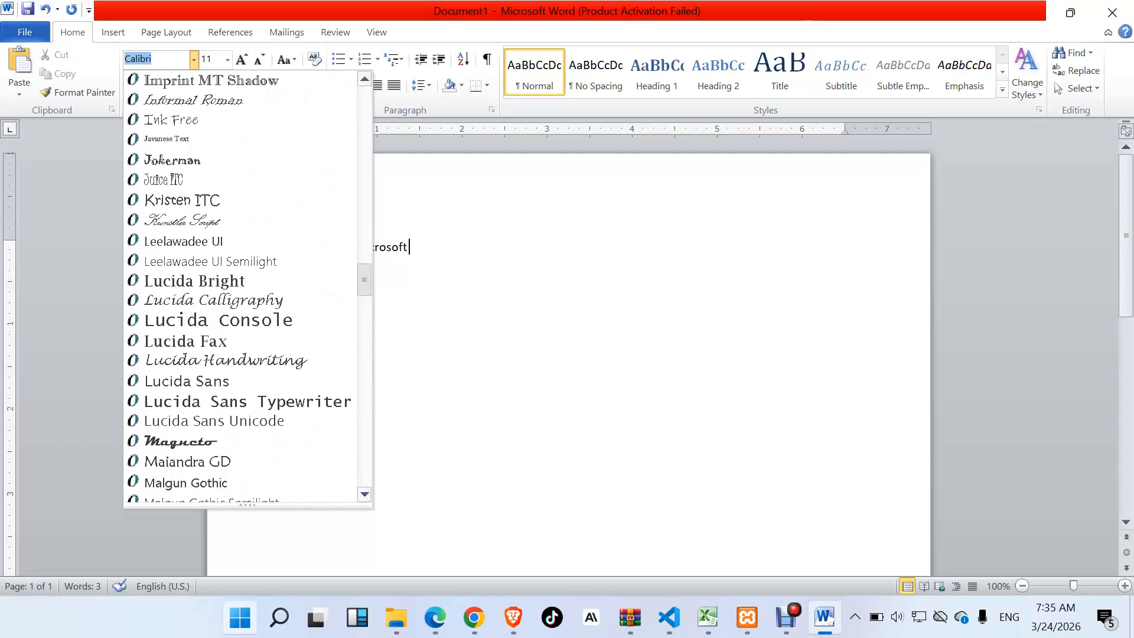
scroll(248, 289, up, 20)
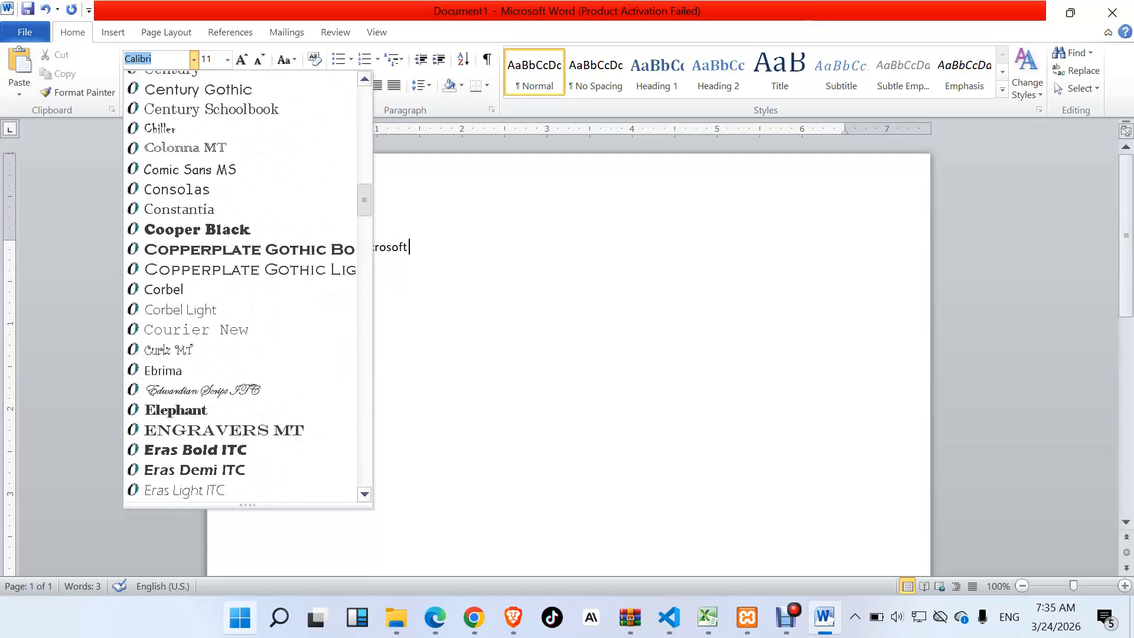
scroll(248, 290, down, 3)
scroll(248, 289, down, 12)
scroll(249, 289, up, 18)
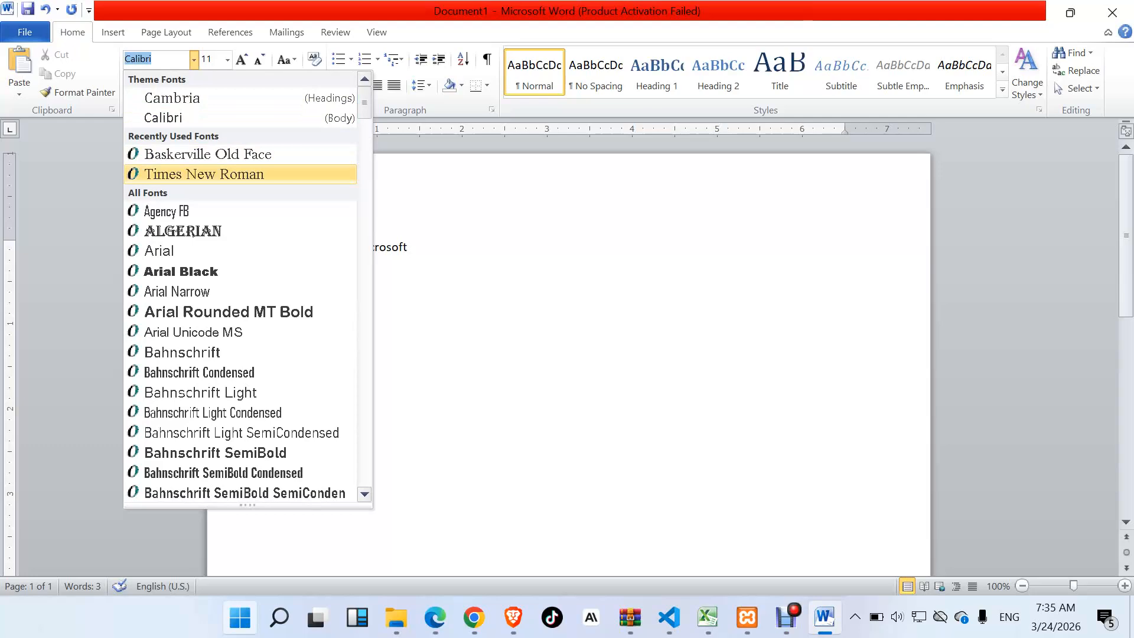
click(205, 175)
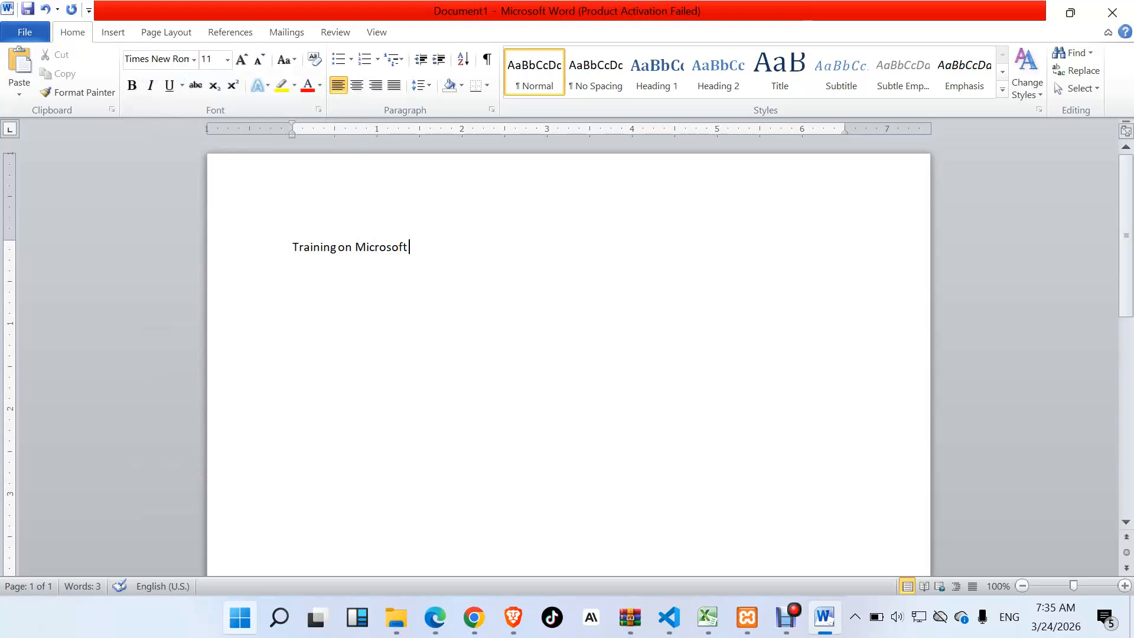
Choose font size 14 with the cursor at the end of the text and nothing selected
click(226, 59)
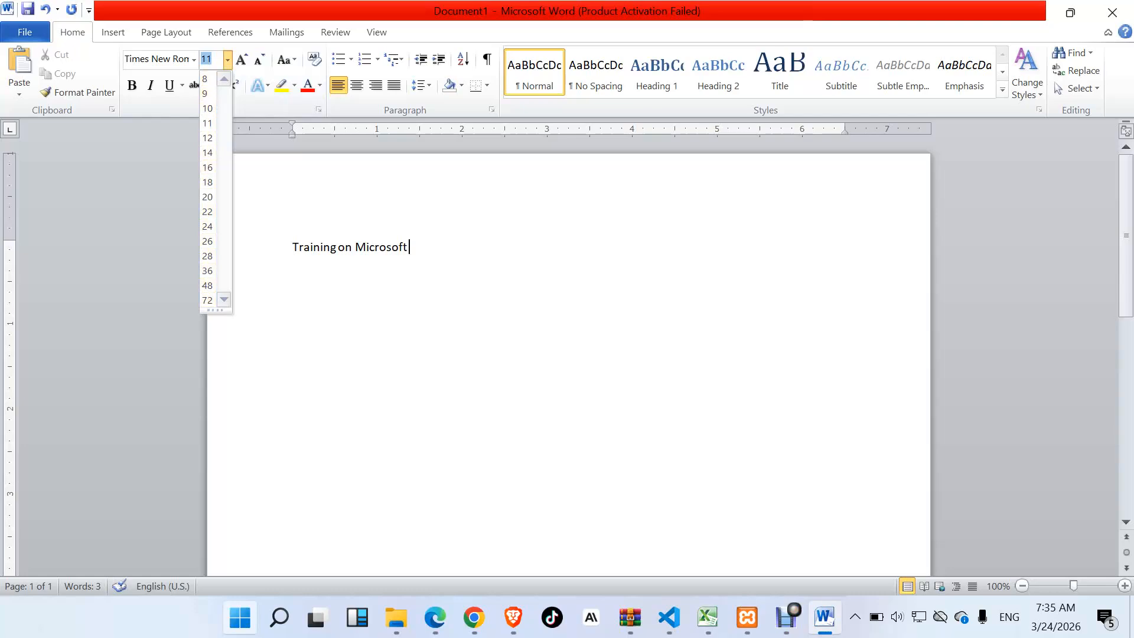
key(Escape)
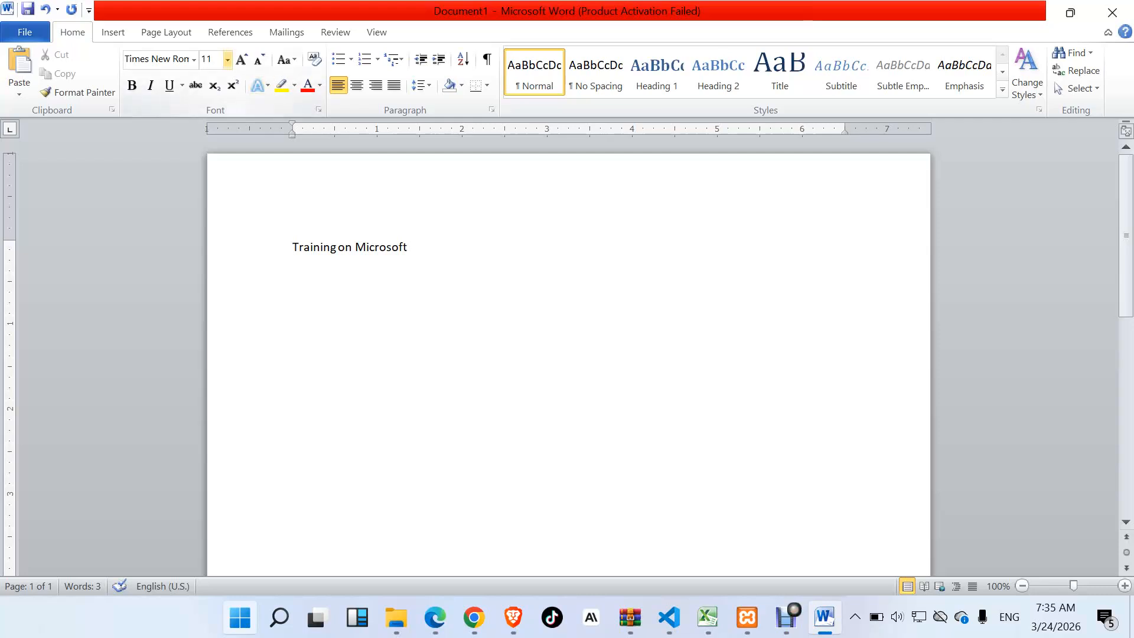
click(228, 59)
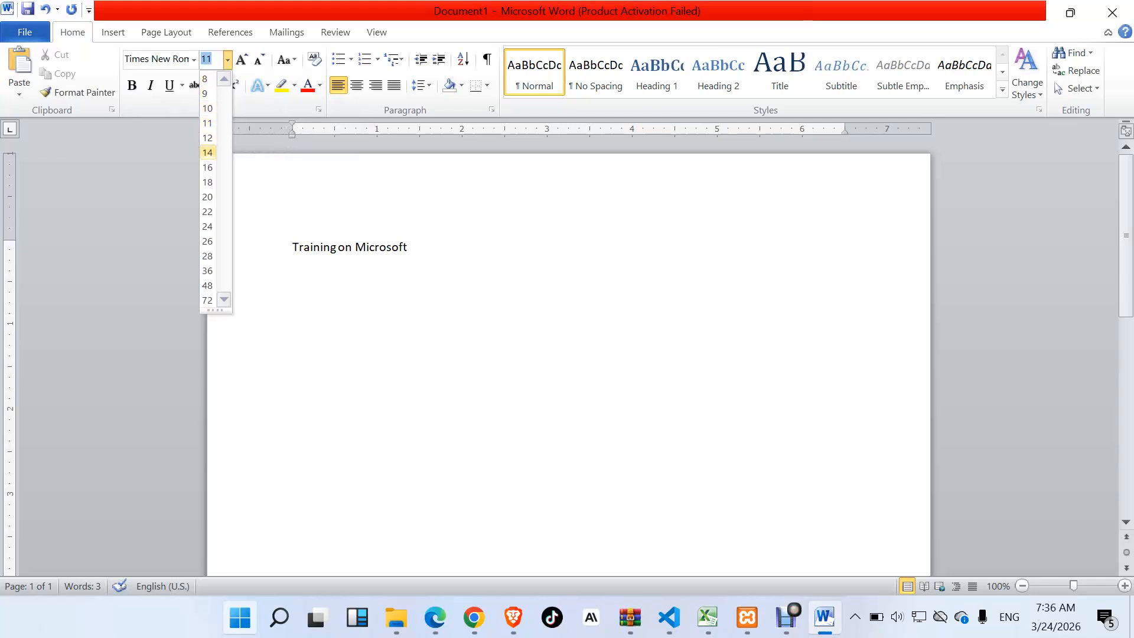
click(207, 152)
Select the whole line "Training on Microsoft" and set its font to Times New Roman
key(ctrl+a)
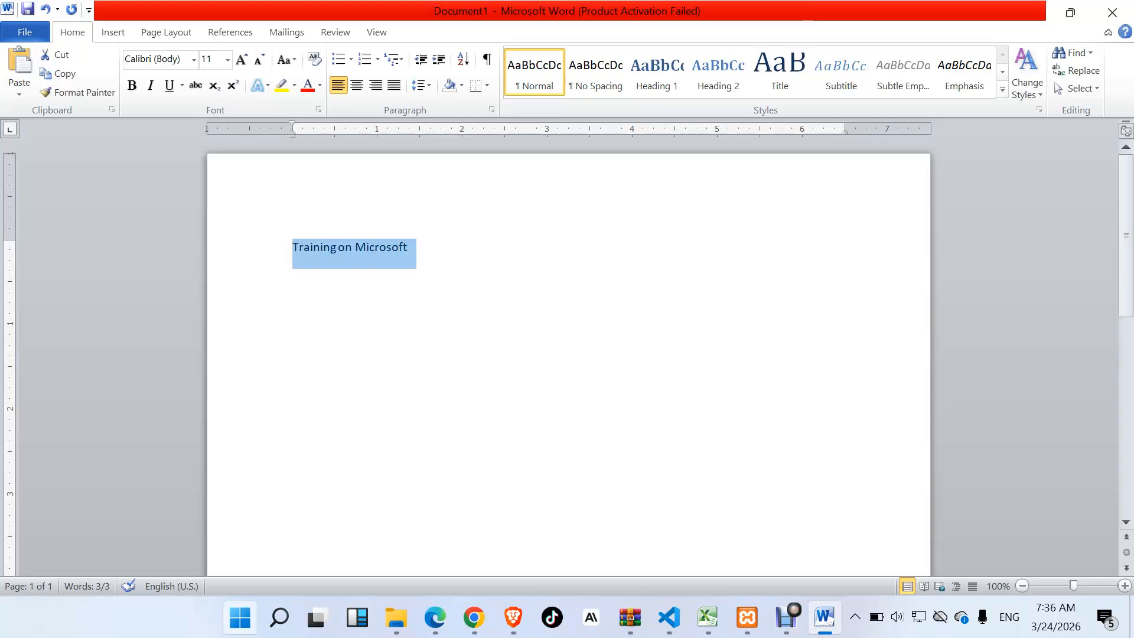
click(346, 247)
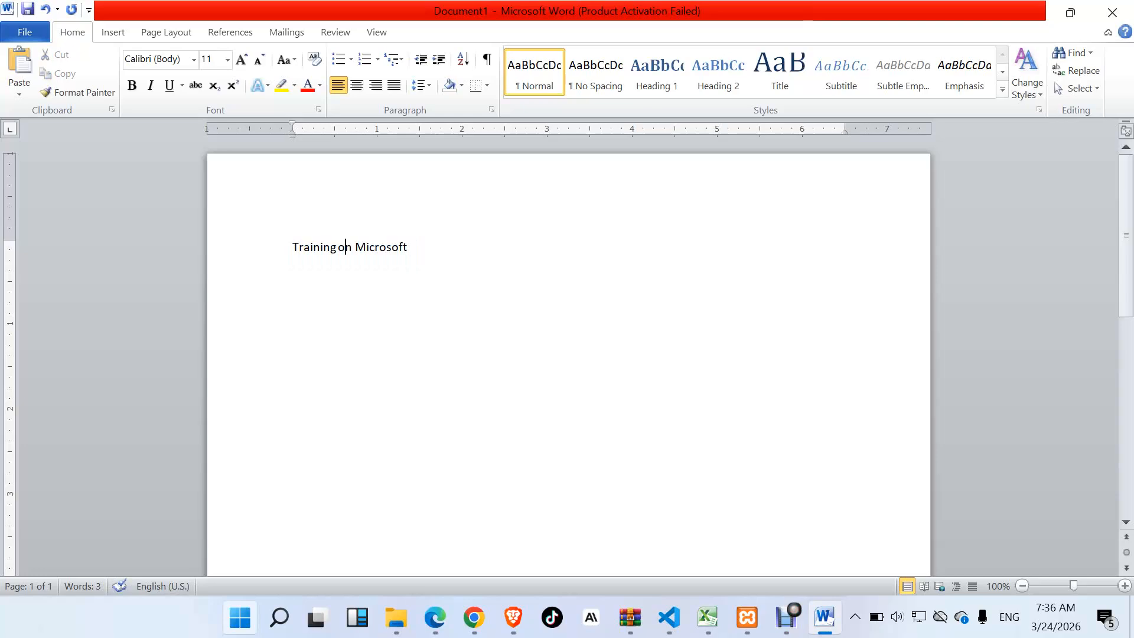
key(Home)
key(shift+End)
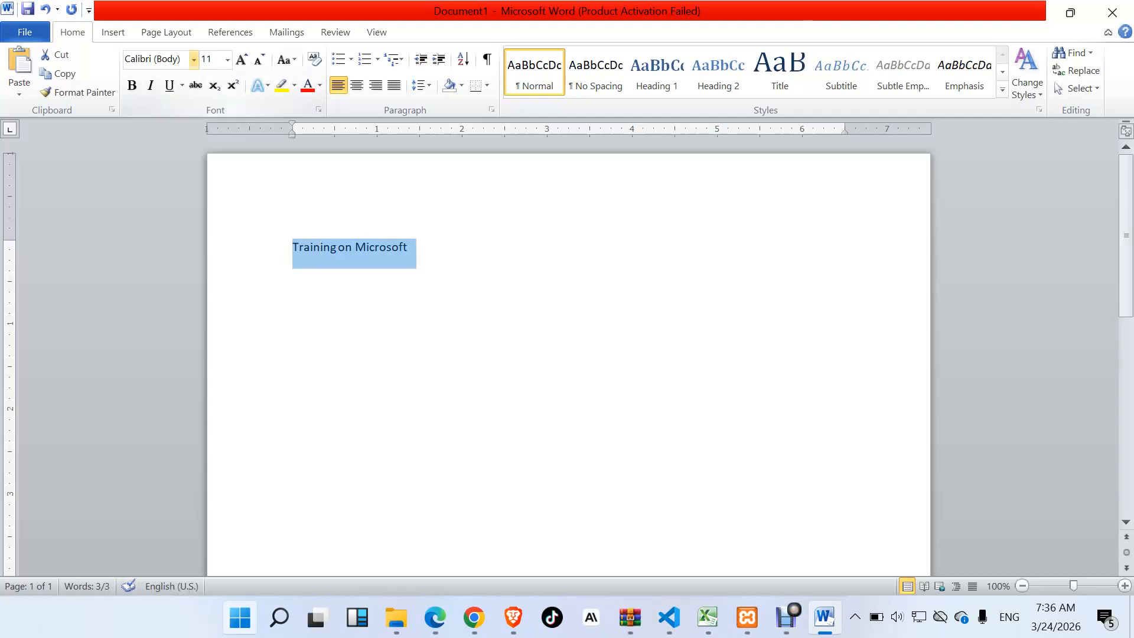
click(194, 59)
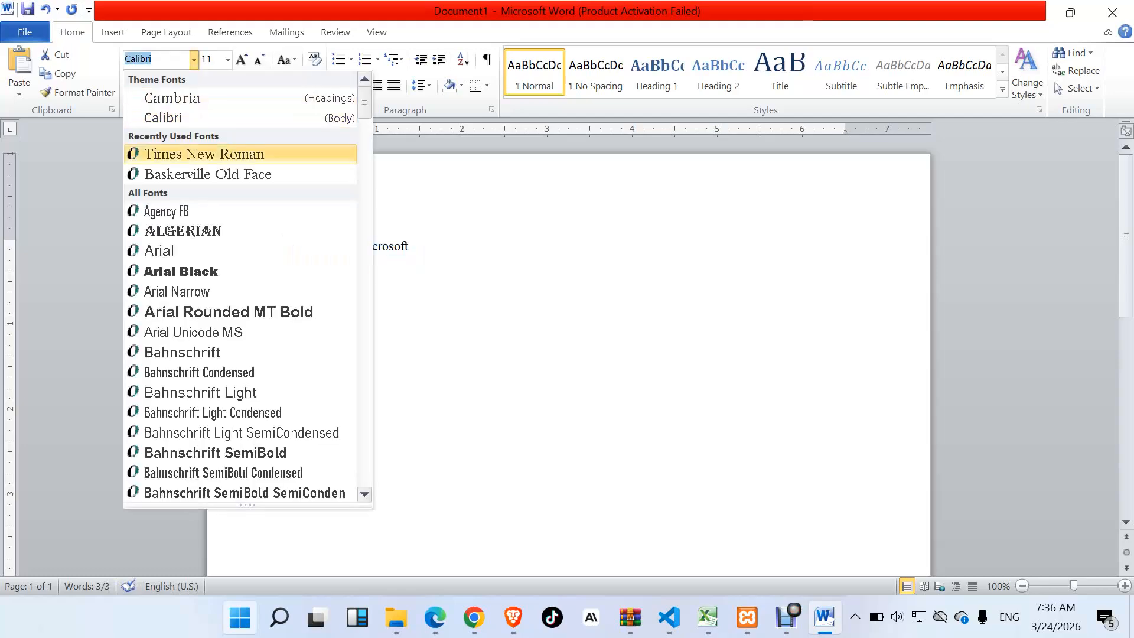
click(204, 154)
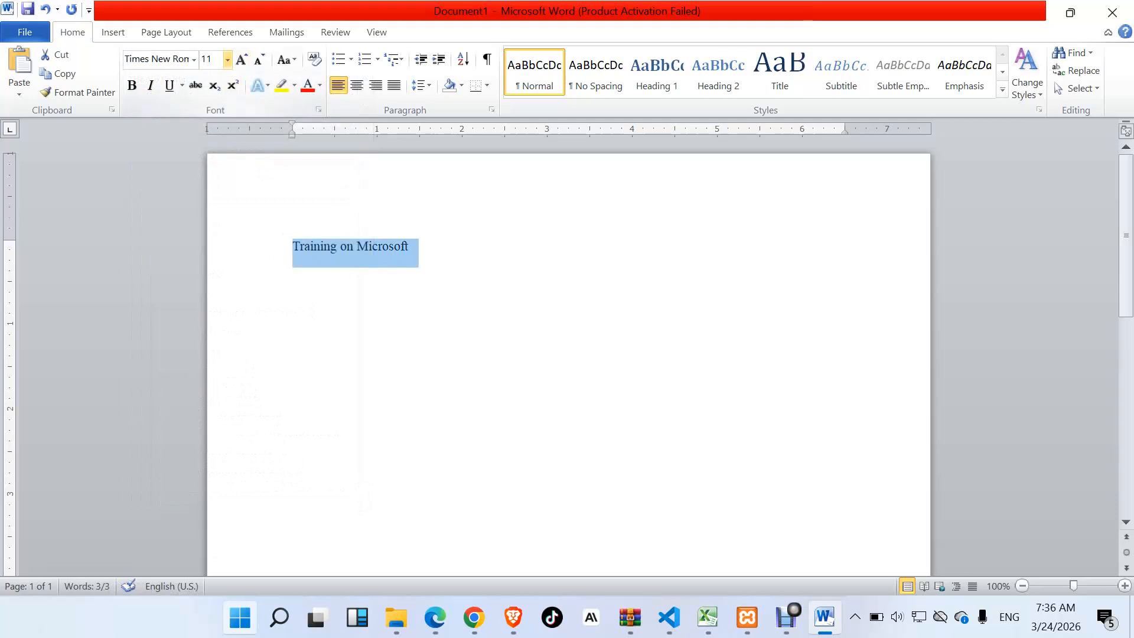
Set the selected line's font size to 14 and add "word" at the end of the line
click(228, 59)
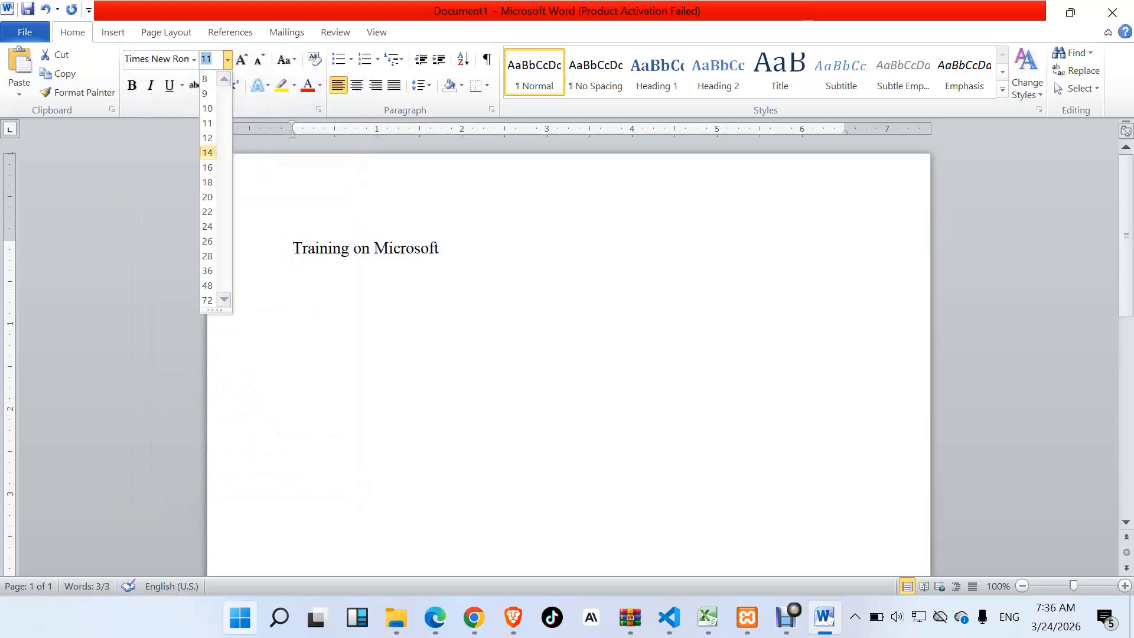
click(208, 153)
click(421, 248)
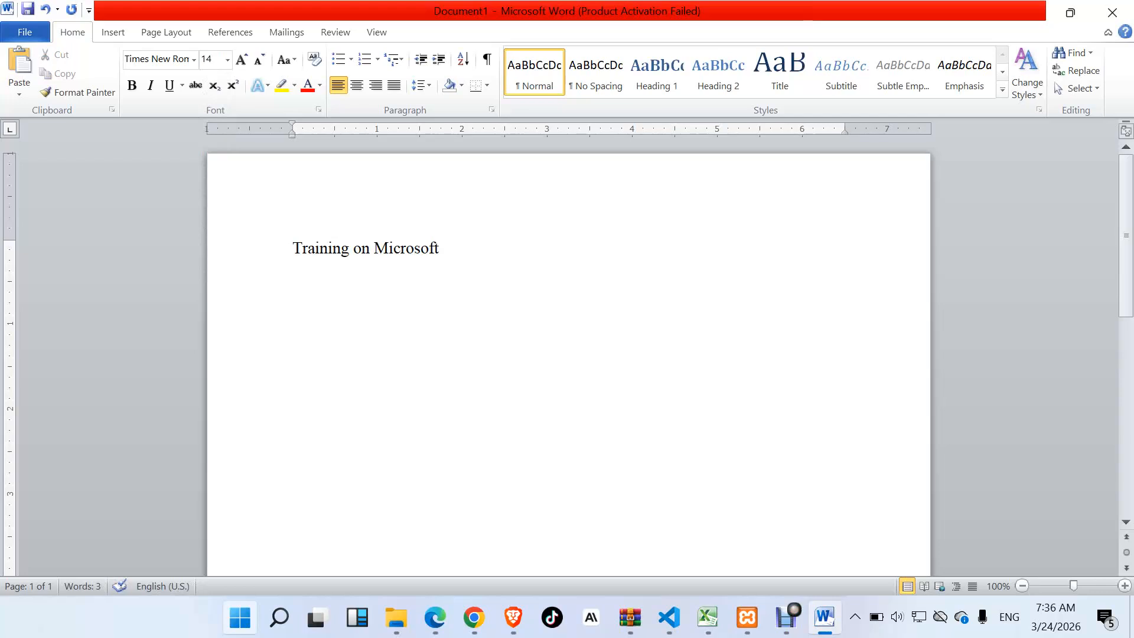
text(word)
Try bold formatting on the whole line "Training on Microsoft word" and undo it
drag(294, 248, 483, 254)
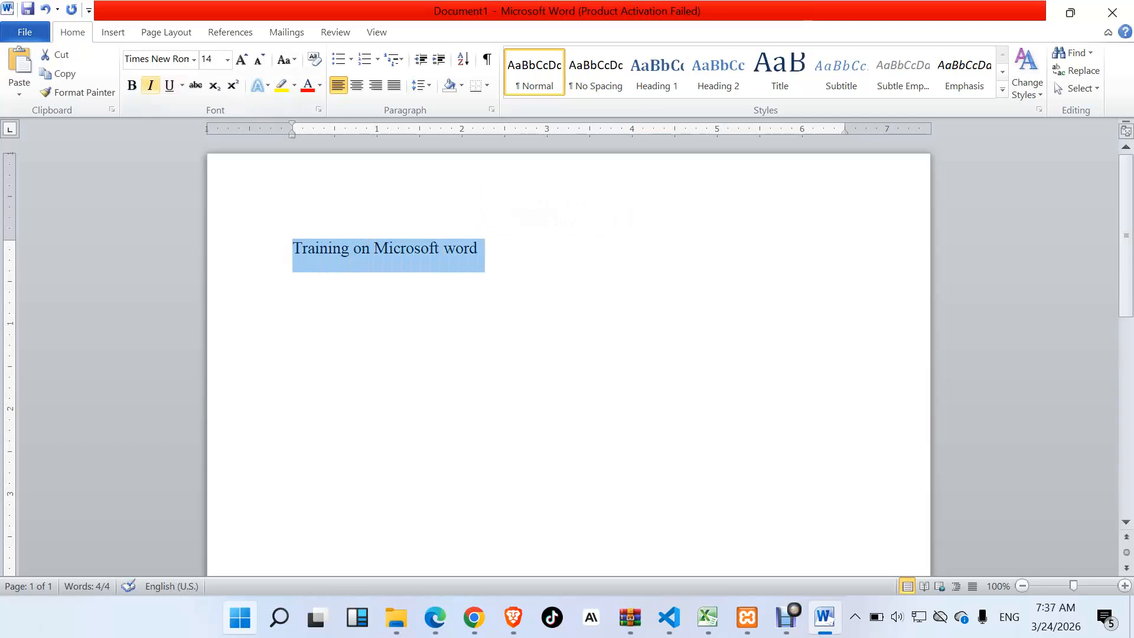
click(131, 85)
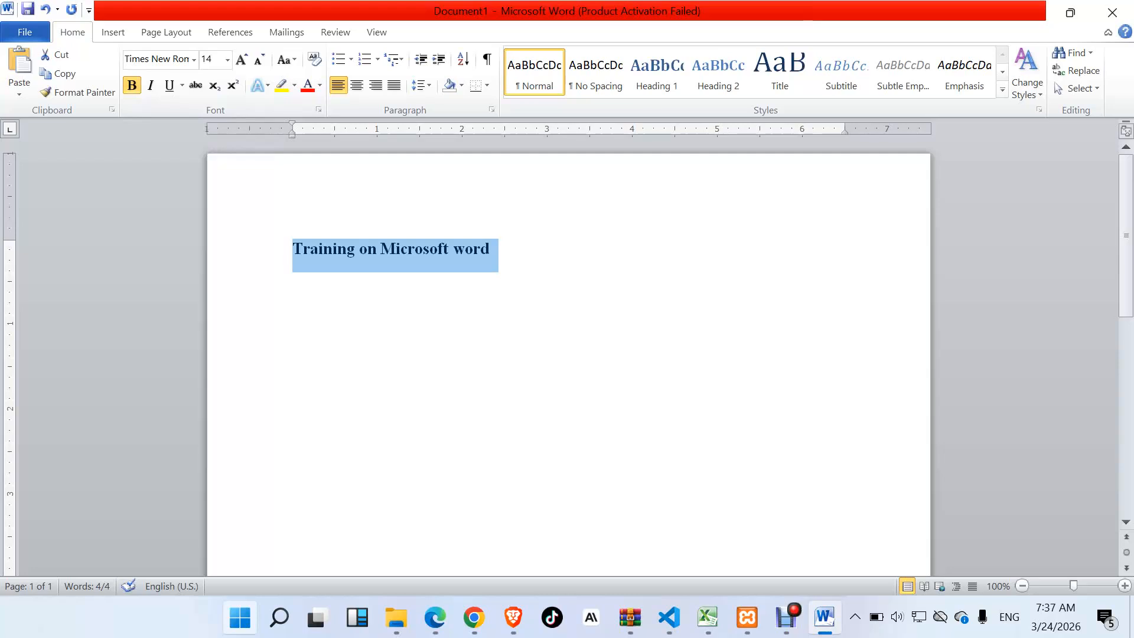
key(ctrl+z)
Make the whole line "Training on Microsoft word" bold
click(350, 248)
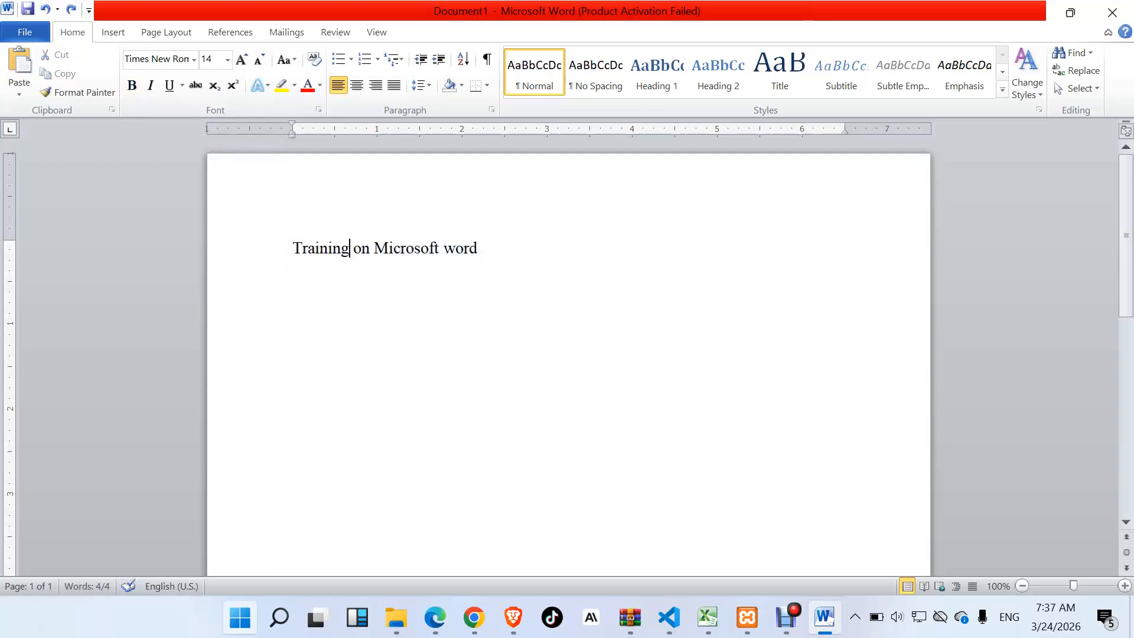
drag(293, 249, 486, 251)
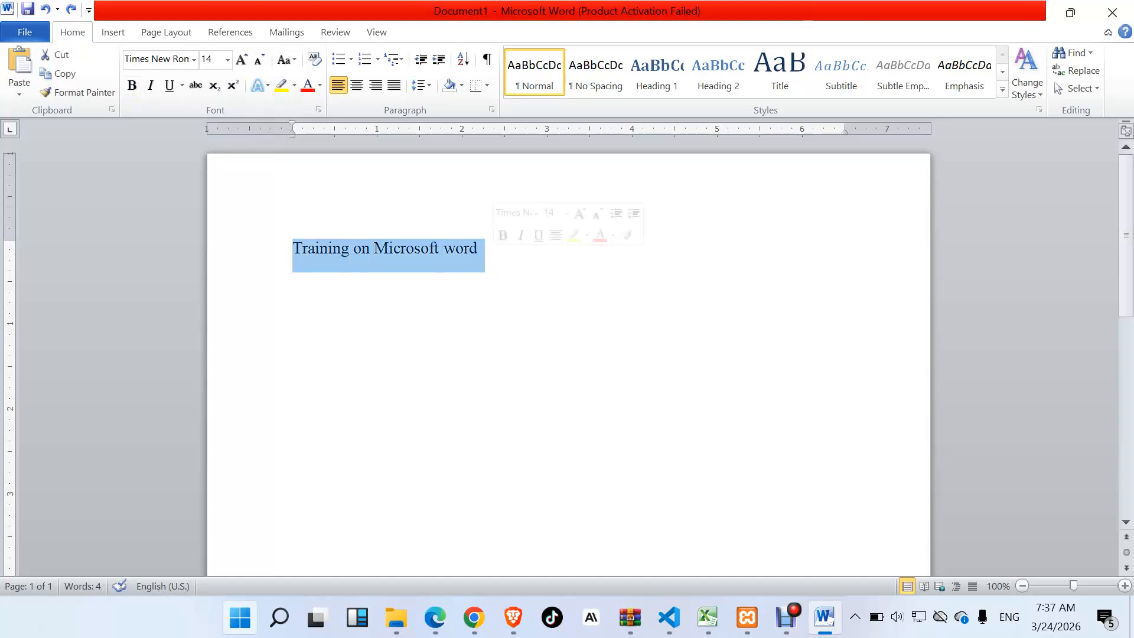
key(ctrl+b)
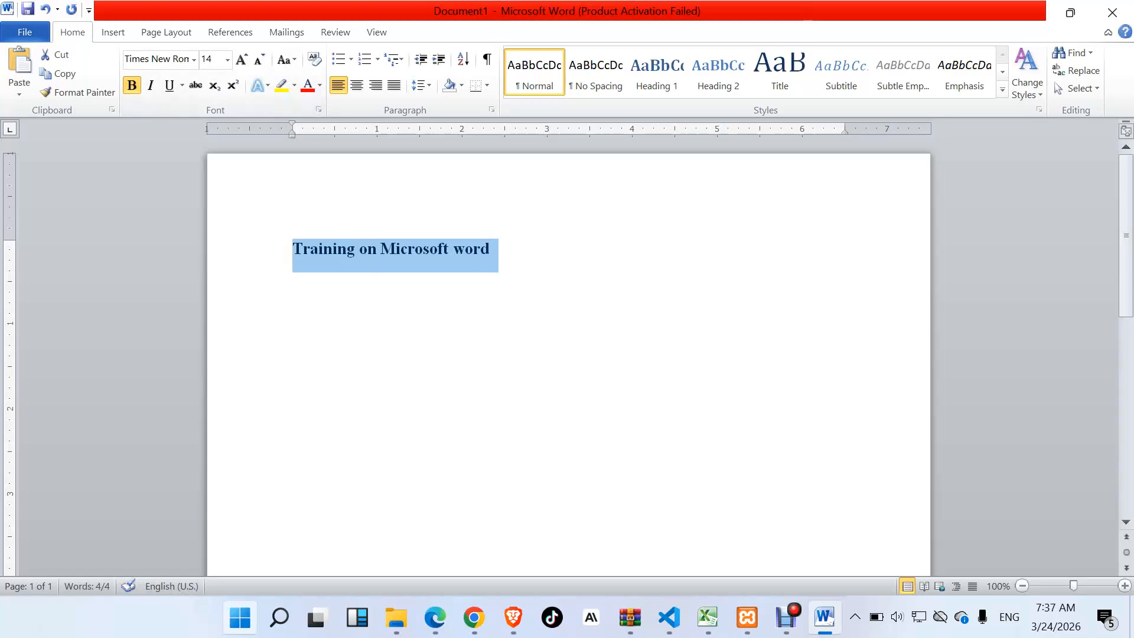
click(466, 250)
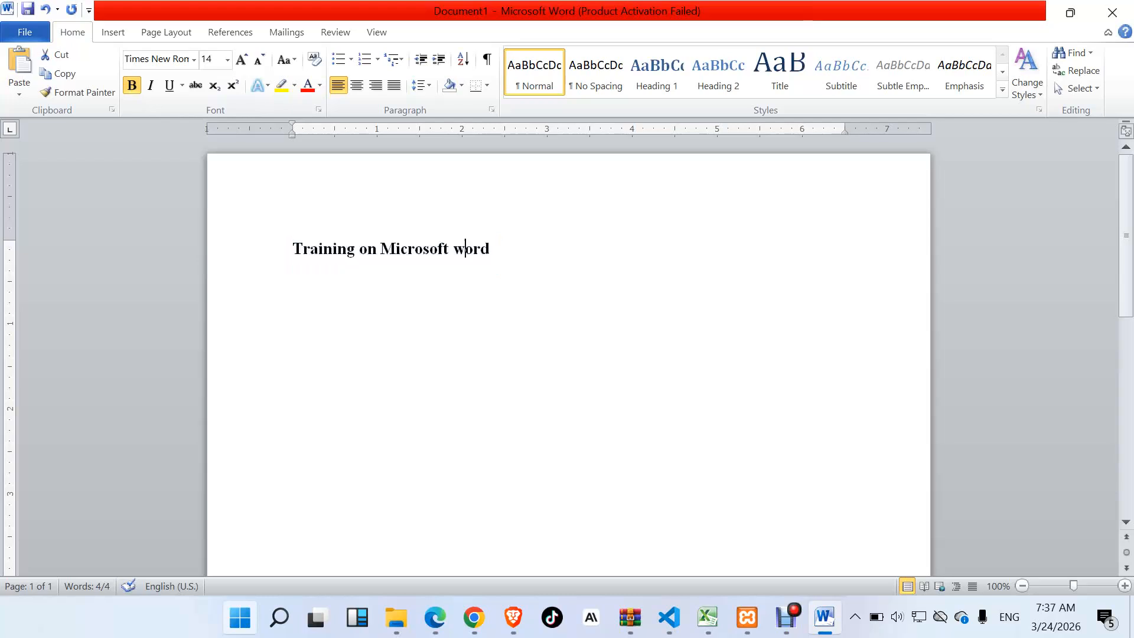
Add a second line below the heading reading "With Teacher" followed by the teacher's name
click(491, 249)
key(Return)
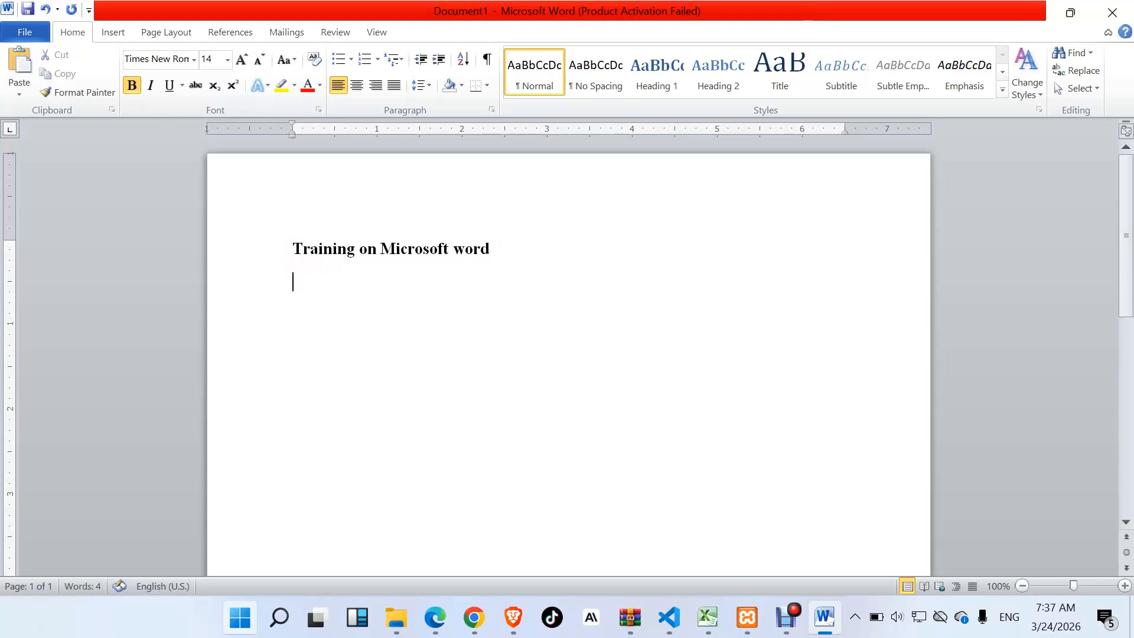
text(with Teacher Prince)
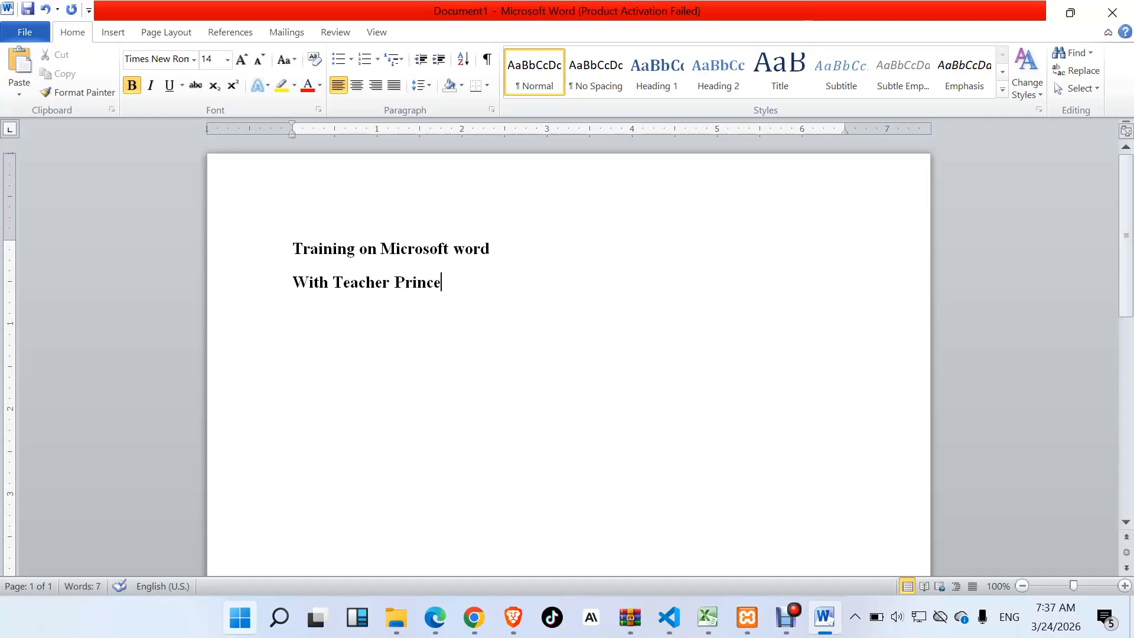
Try italic formatting on the entire second line and remove it again
key(ctrl+shift+Left)
key(shift+Home)
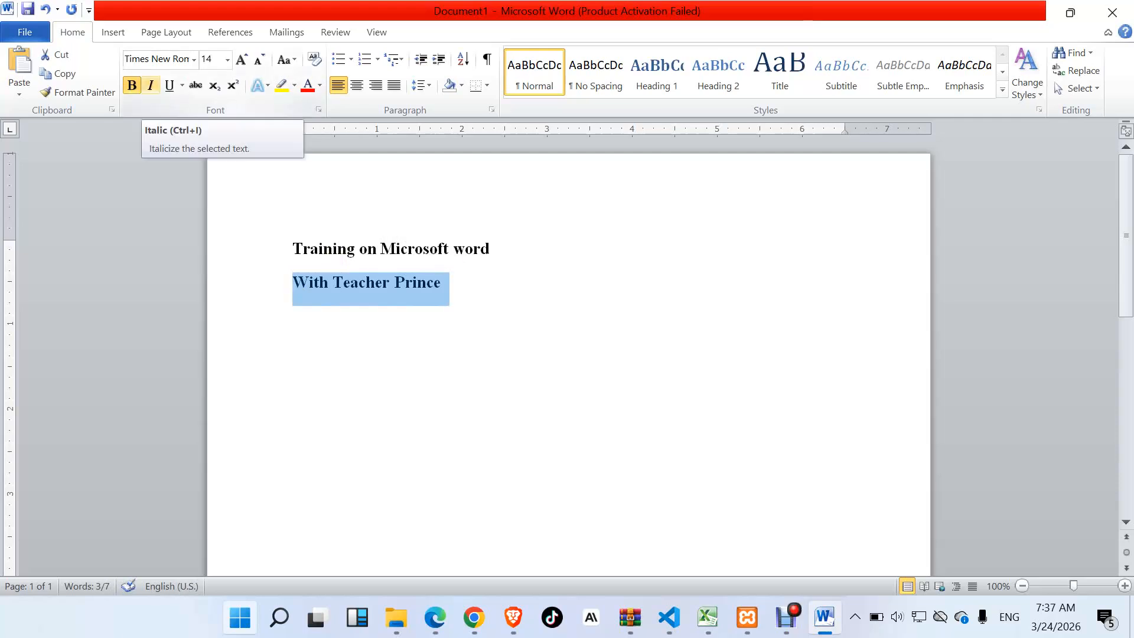
click(151, 85)
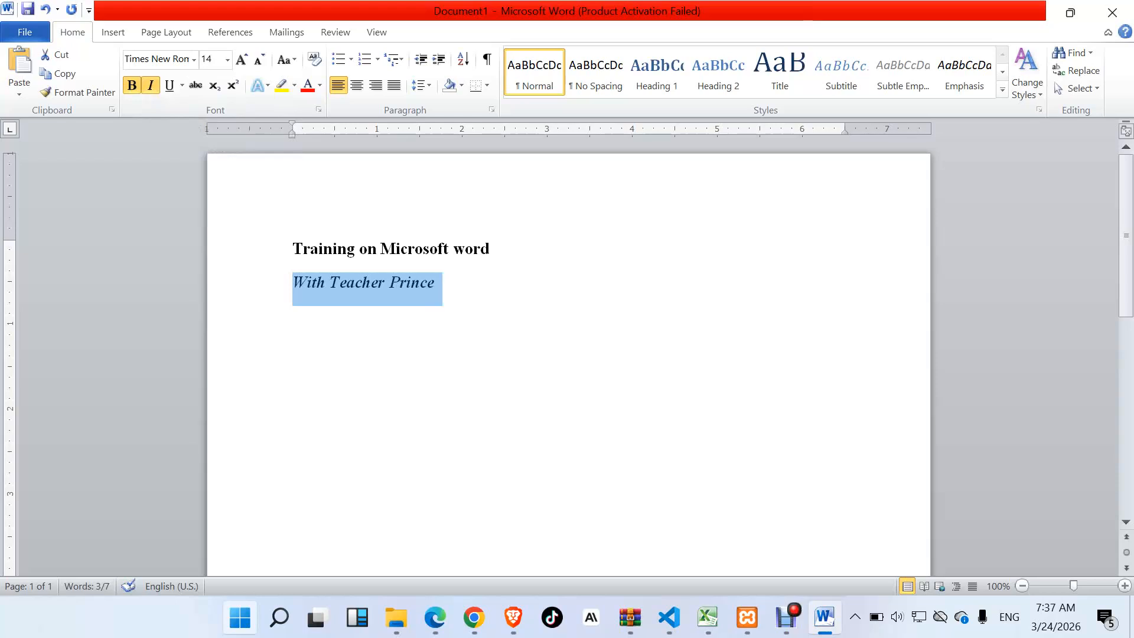
key(ctrl+i)
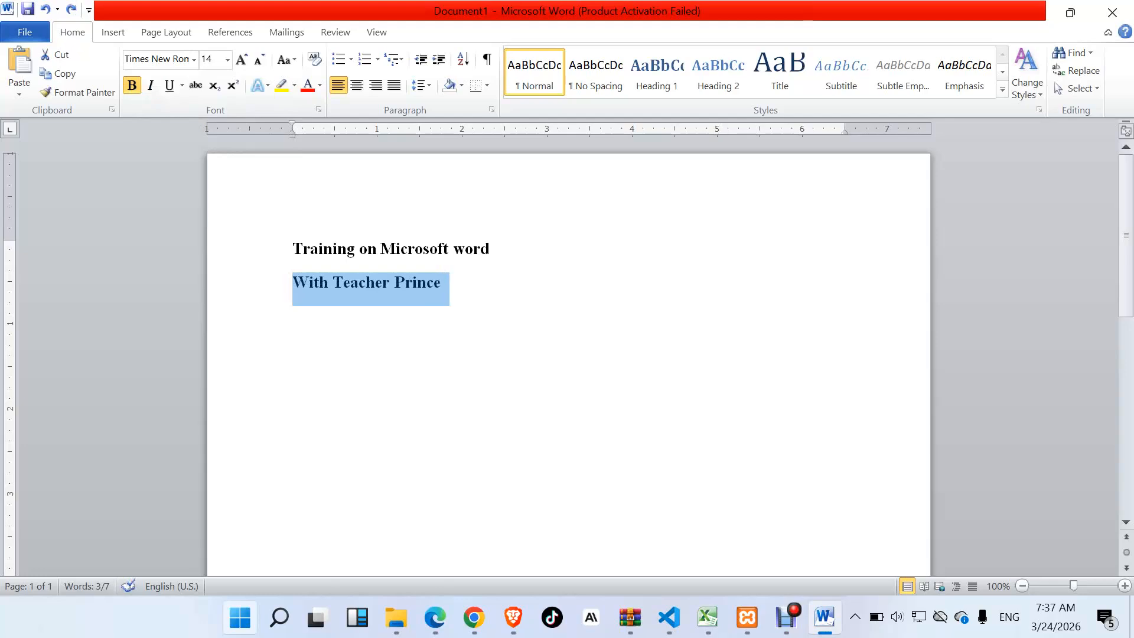
Make the entire second line italic
key(ctrl+i)
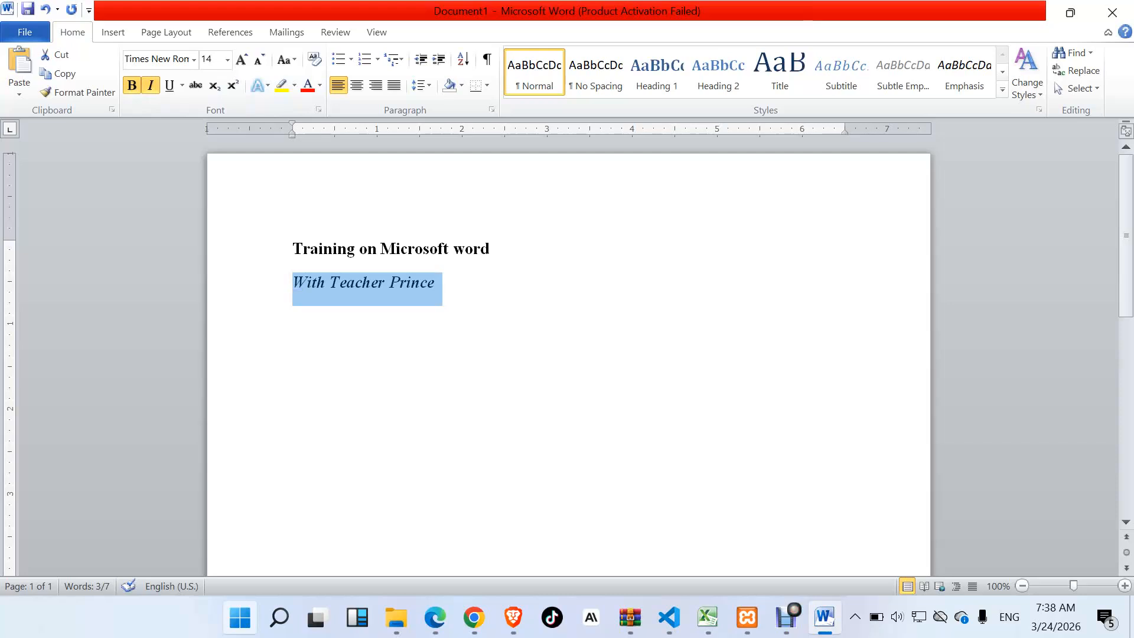
Try underlining both text lines and undo the underline
key(ctrl+Home)
key(ctrl+shift+Right)
key(ctrl+shift+Right)
key(ctrl+shift+Right)
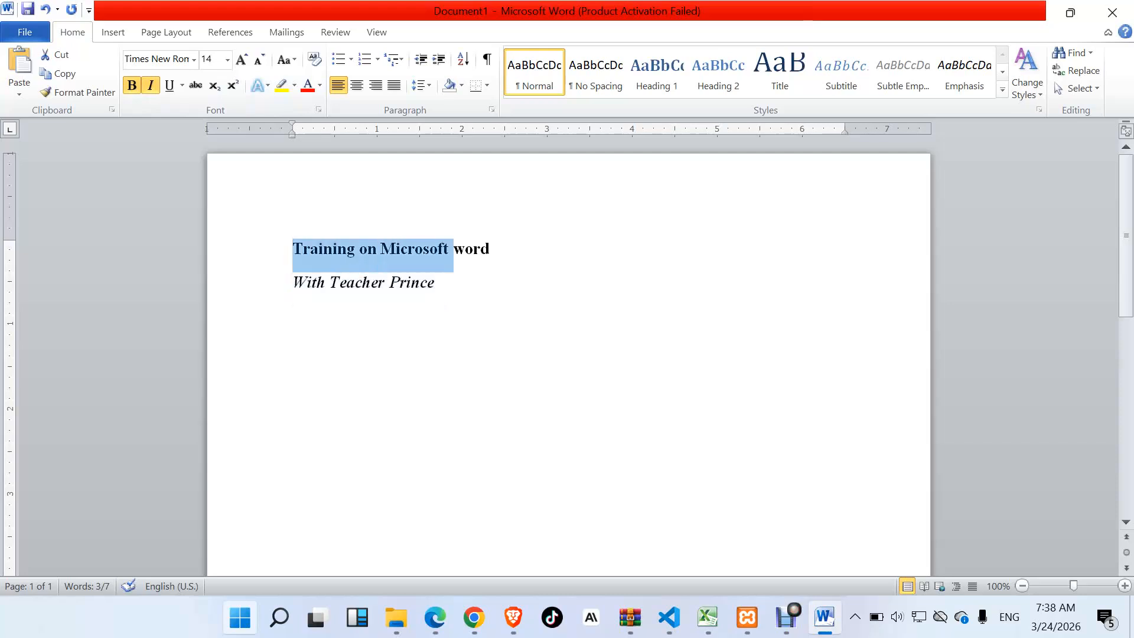
drag(444, 254, 451, 287)
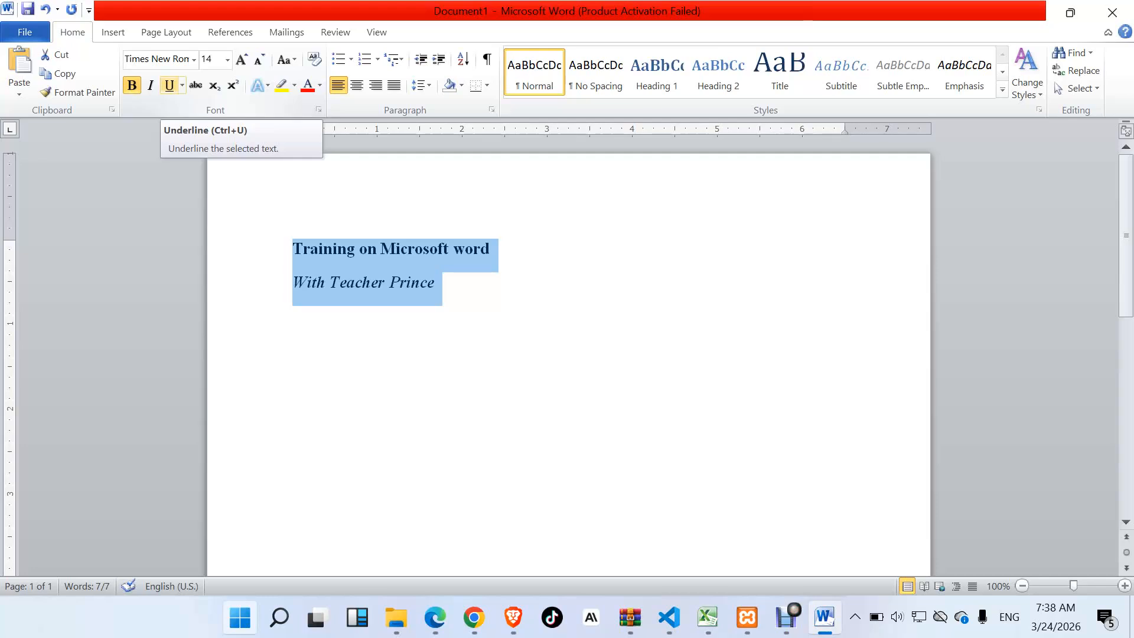
click(169, 85)
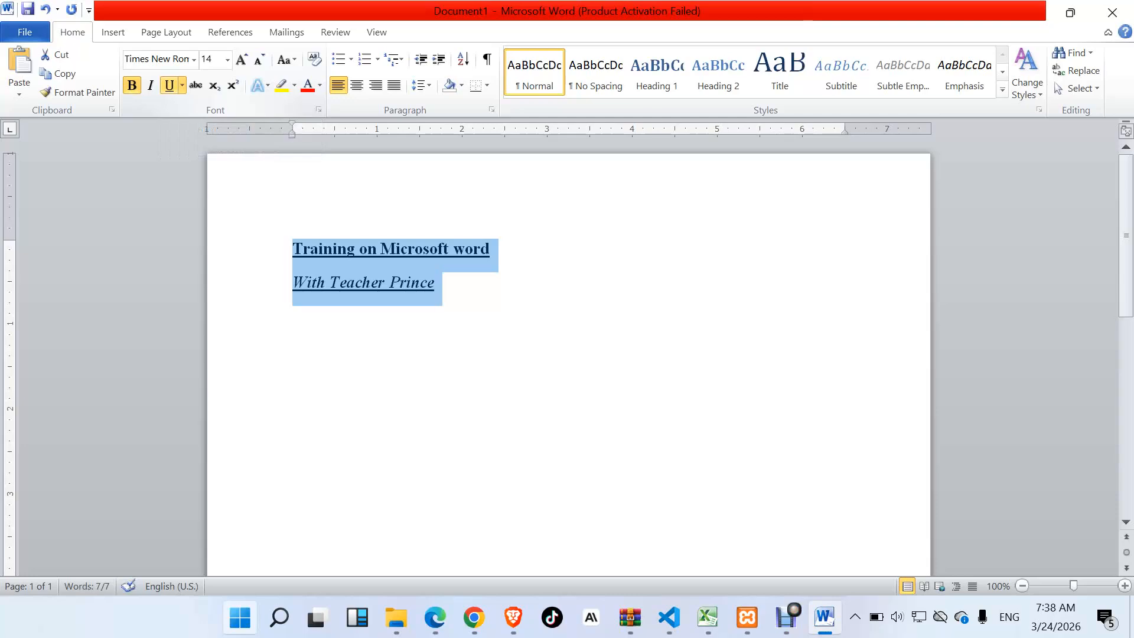
key(ctrl+z)
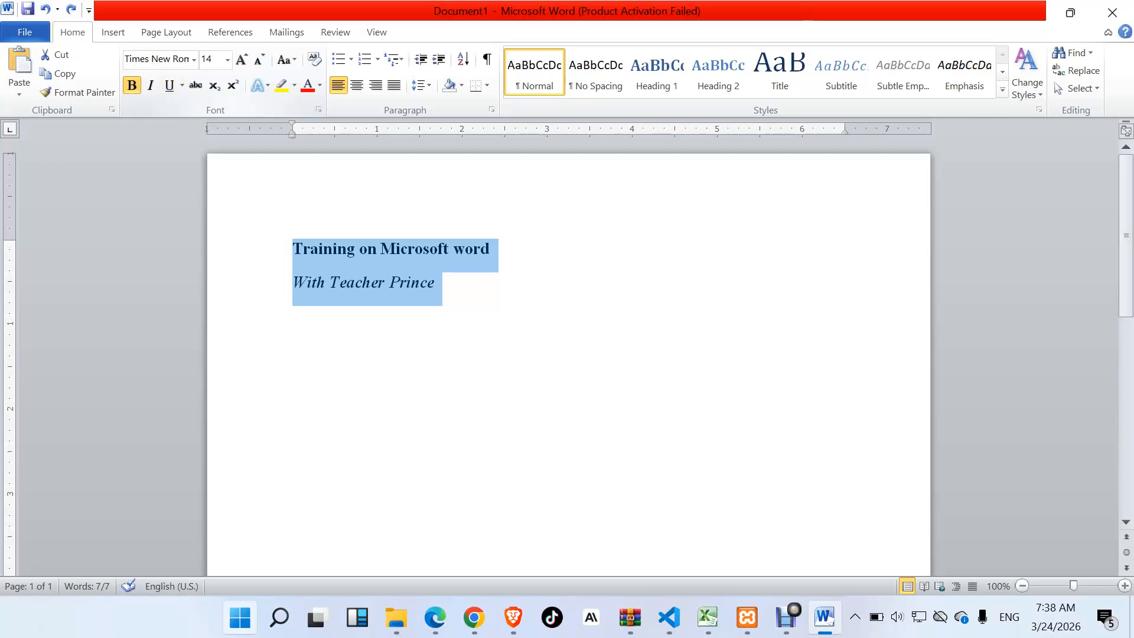
Underline both text lines and set the underline color to Orange, Accent 6, Darker 25%
key(ctrl+u)
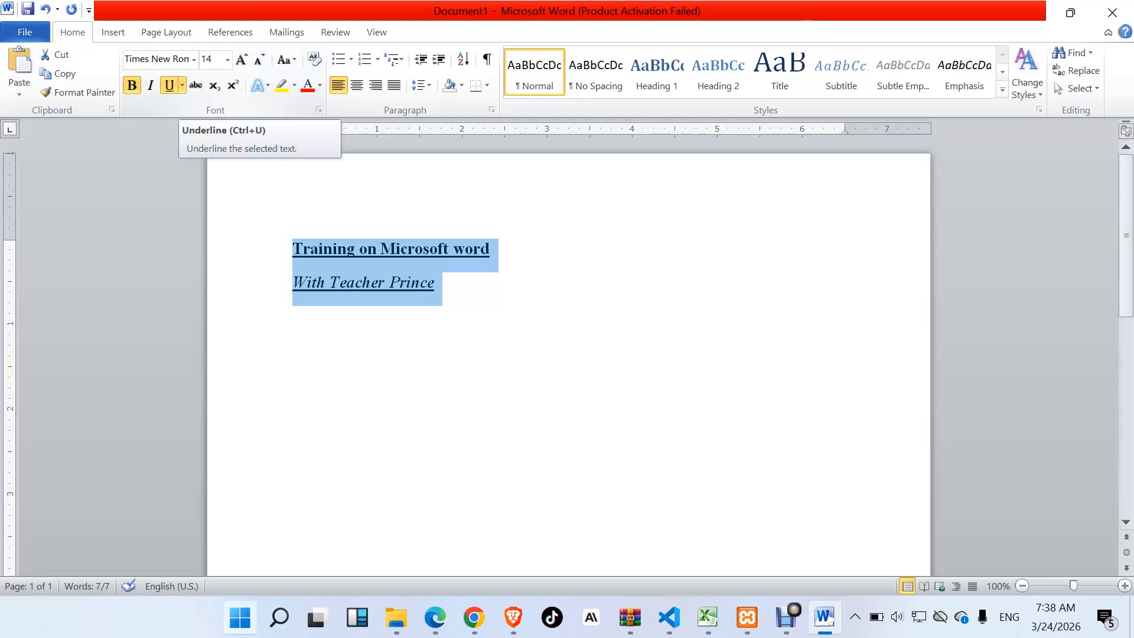
click(182, 85)
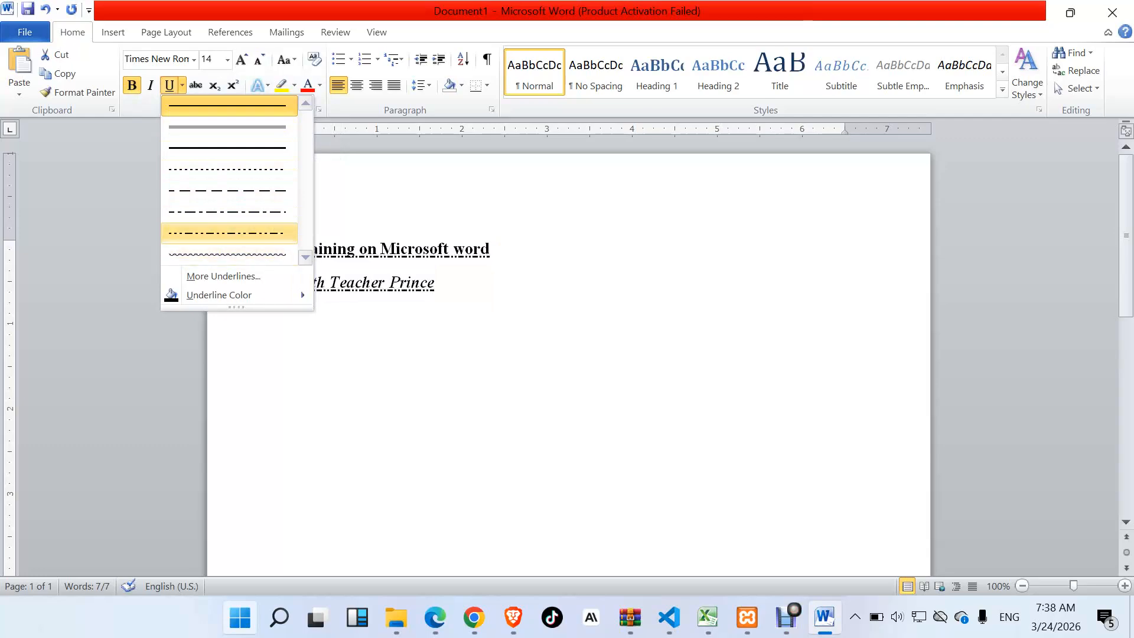
mouse_move(219, 295)
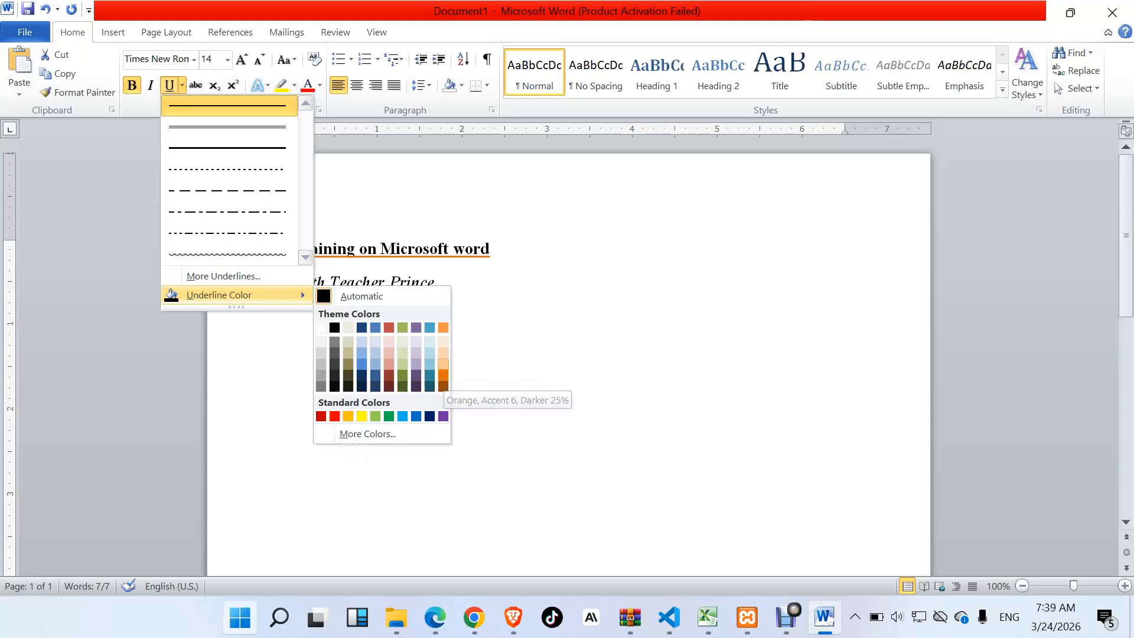
click(443, 375)
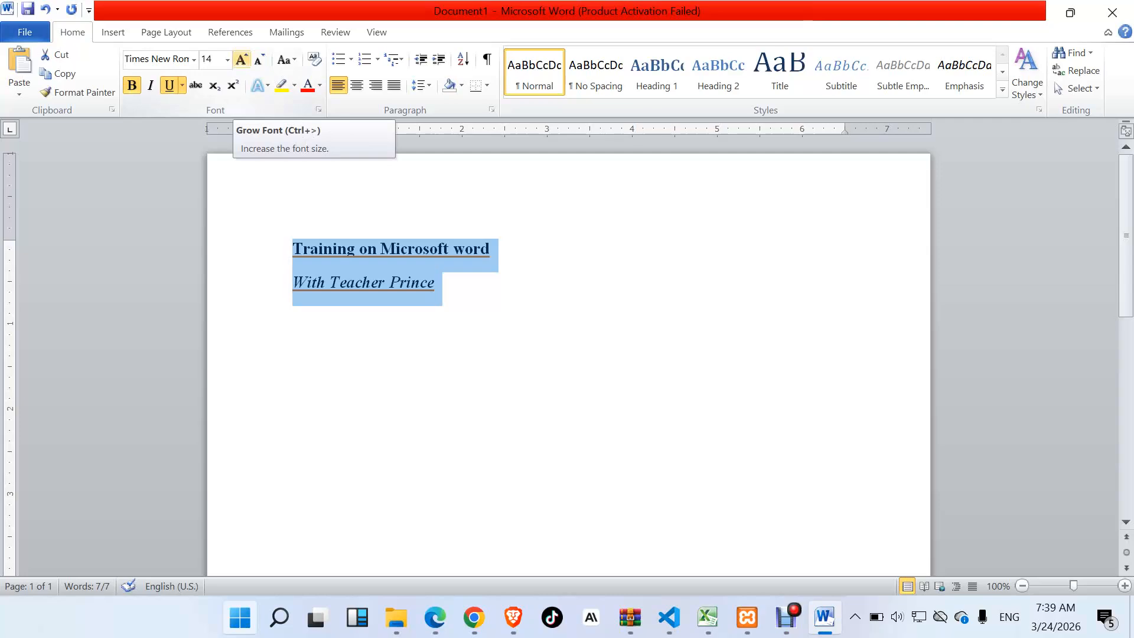
Grow the font of the heading "Training on Microsoft word" in increments up to size 48
click(347, 248)
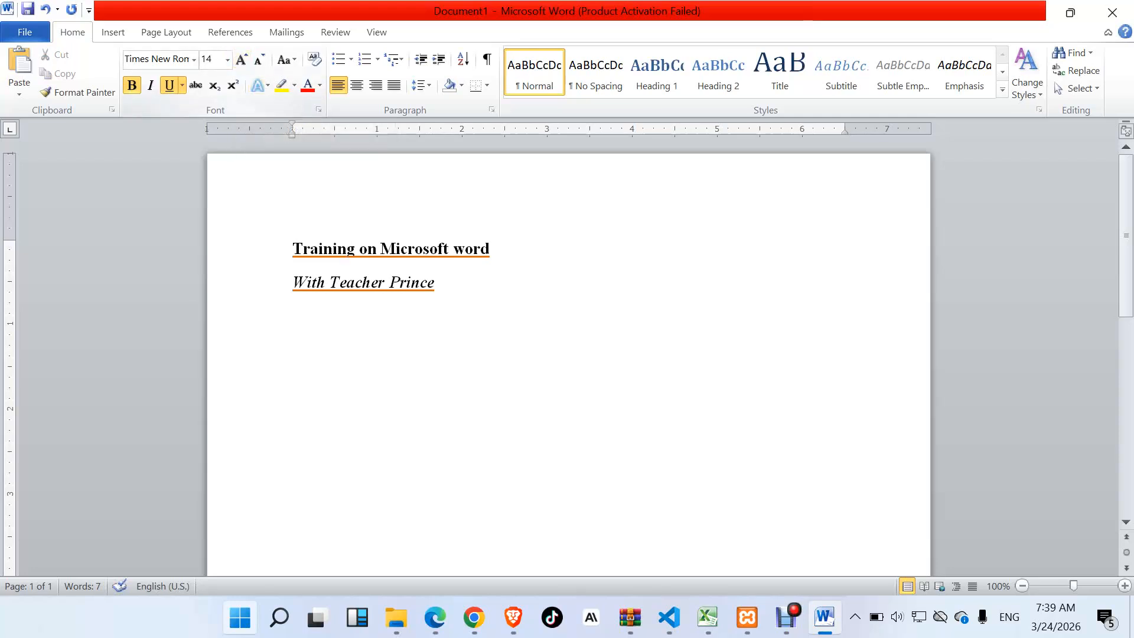
drag(293, 249, 500, 252)
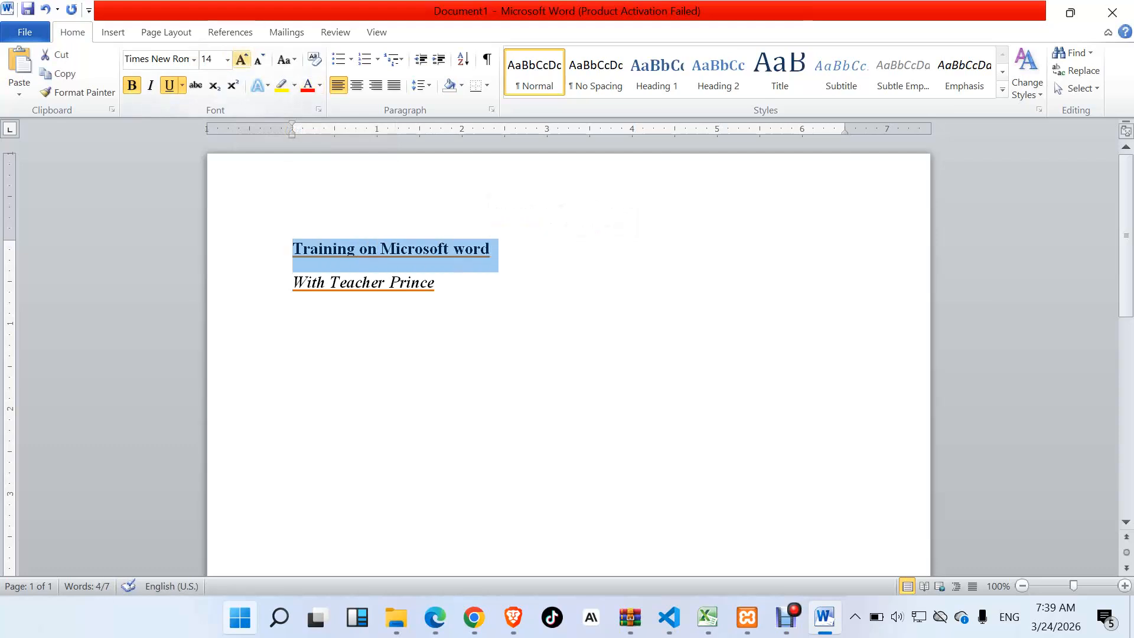
click(242, 59)
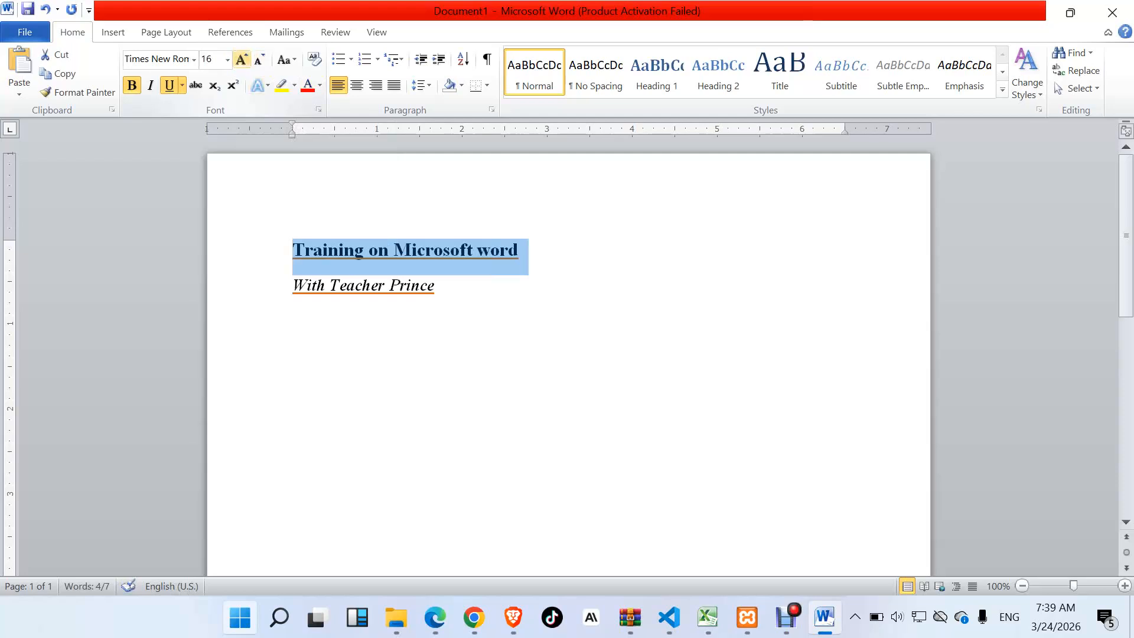
click(242, 59)
click(241, 59)
click(242, 59)
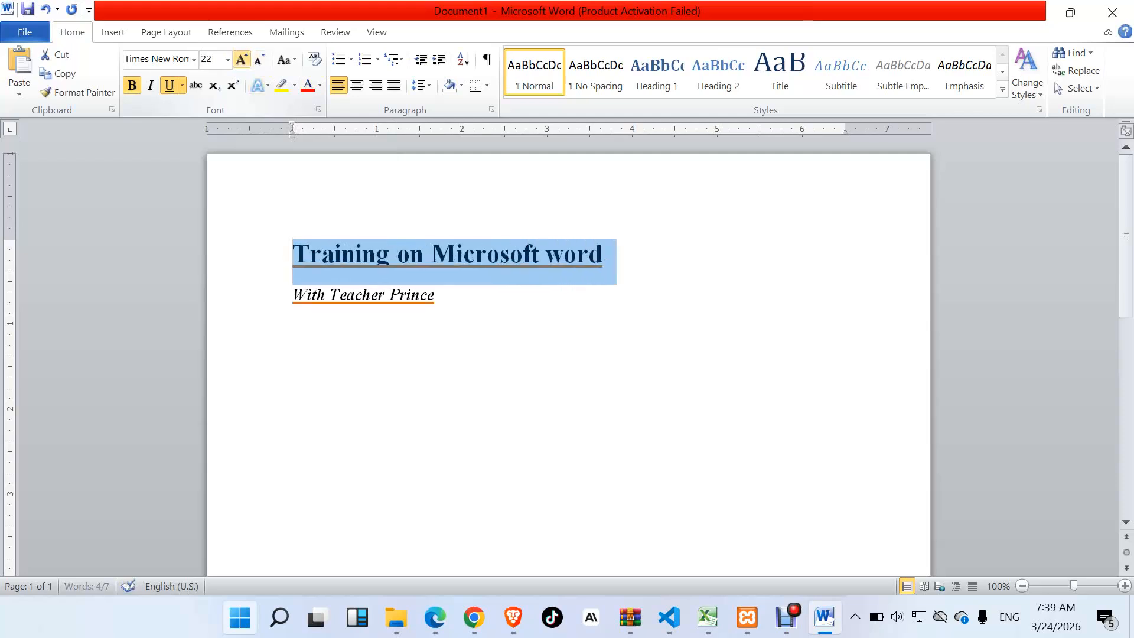
click(241, 59)
click(242, 59)
click(242, 59)
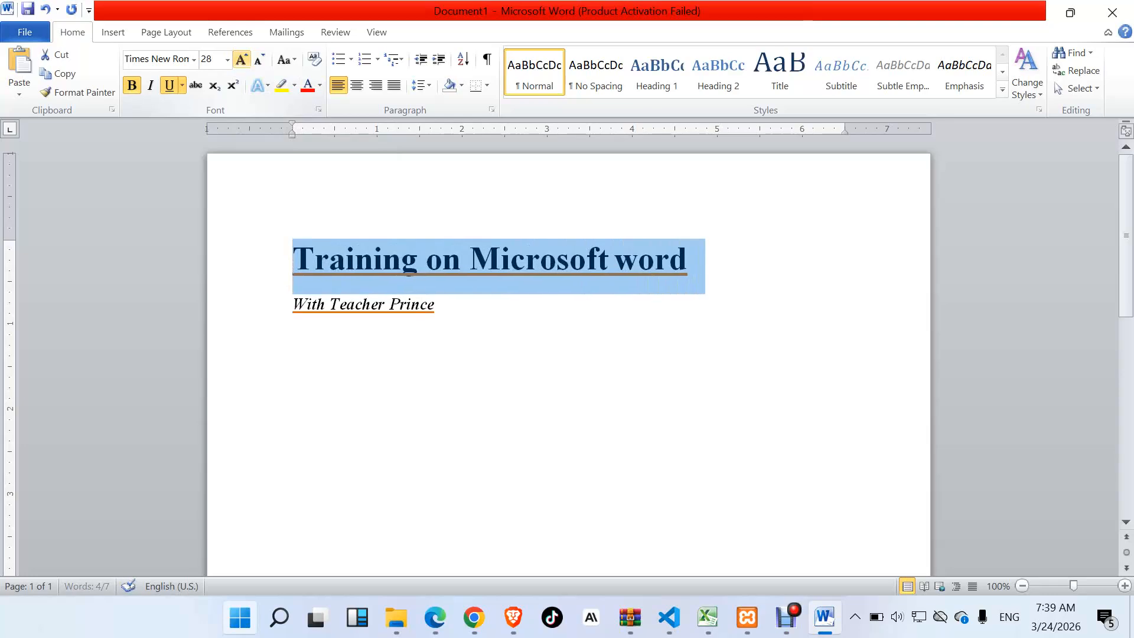
click(242, 59)
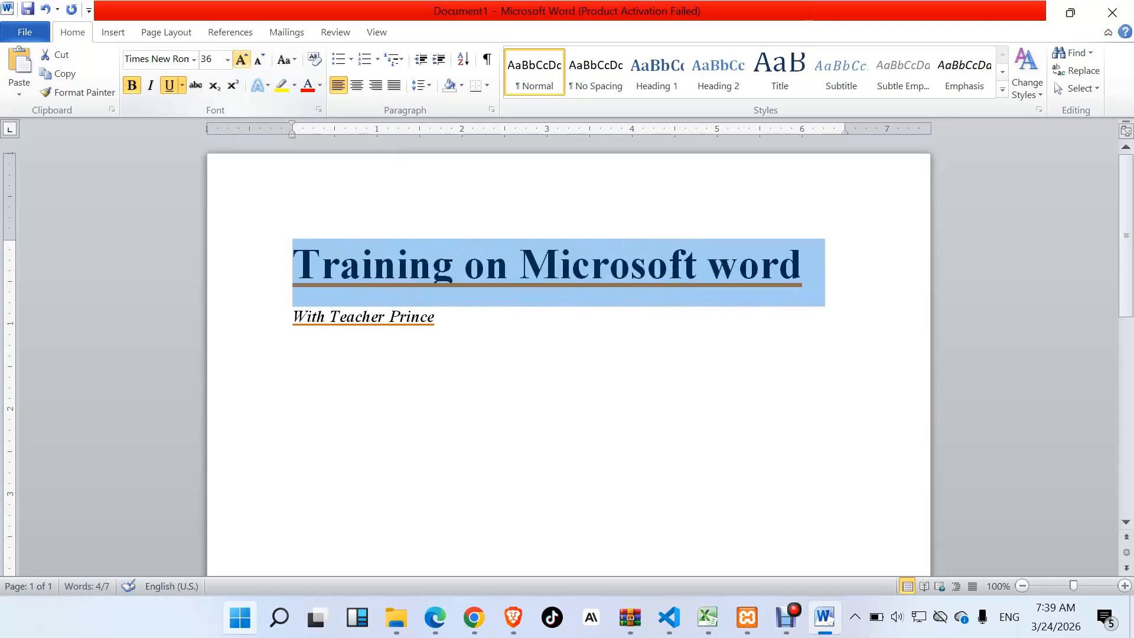
click(242, 60)
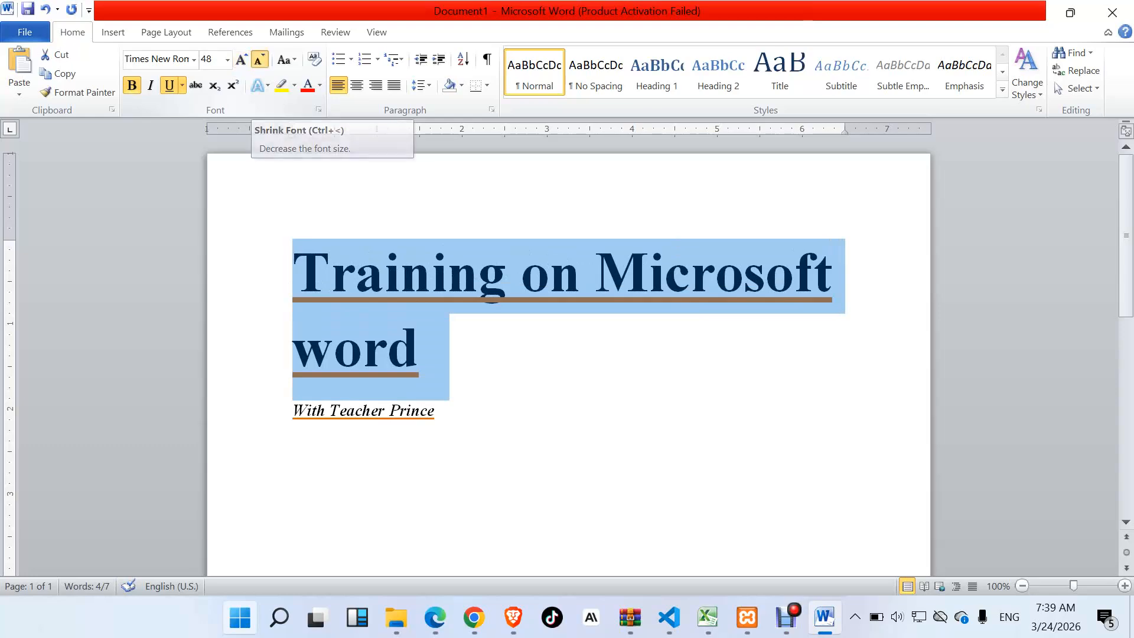
Shrink the heading's font to size 28 and grow it back to 36
click(260, 61)
click(260, 61)
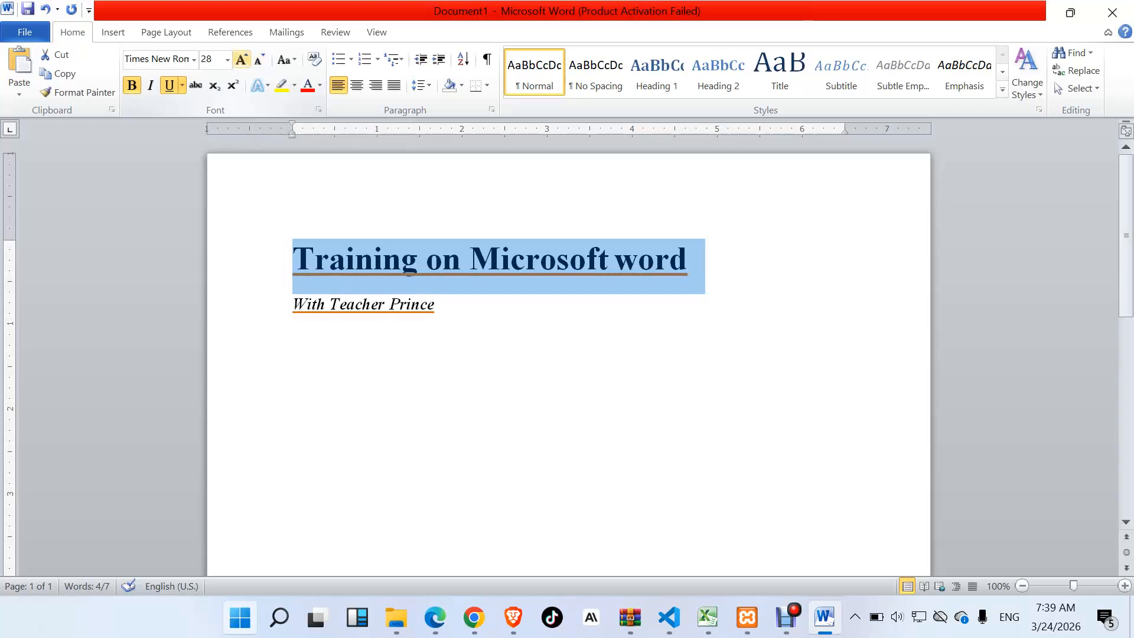
click(242, 60)
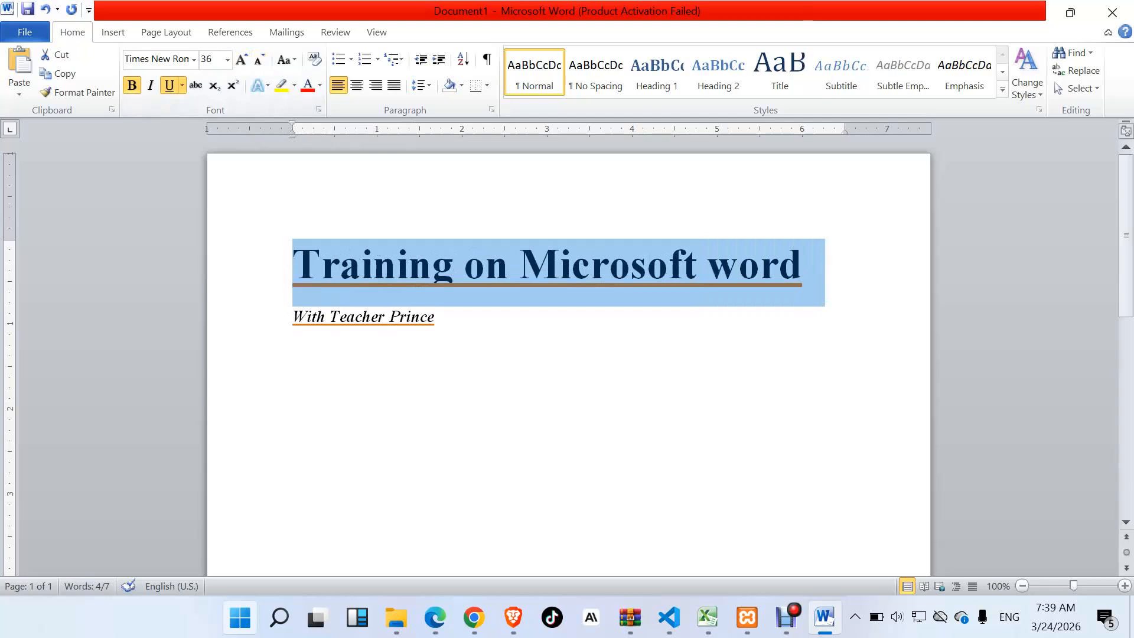
Apply strikethrough to the word "With" at the start of the second line
click(381, 317)
click(438, 317)
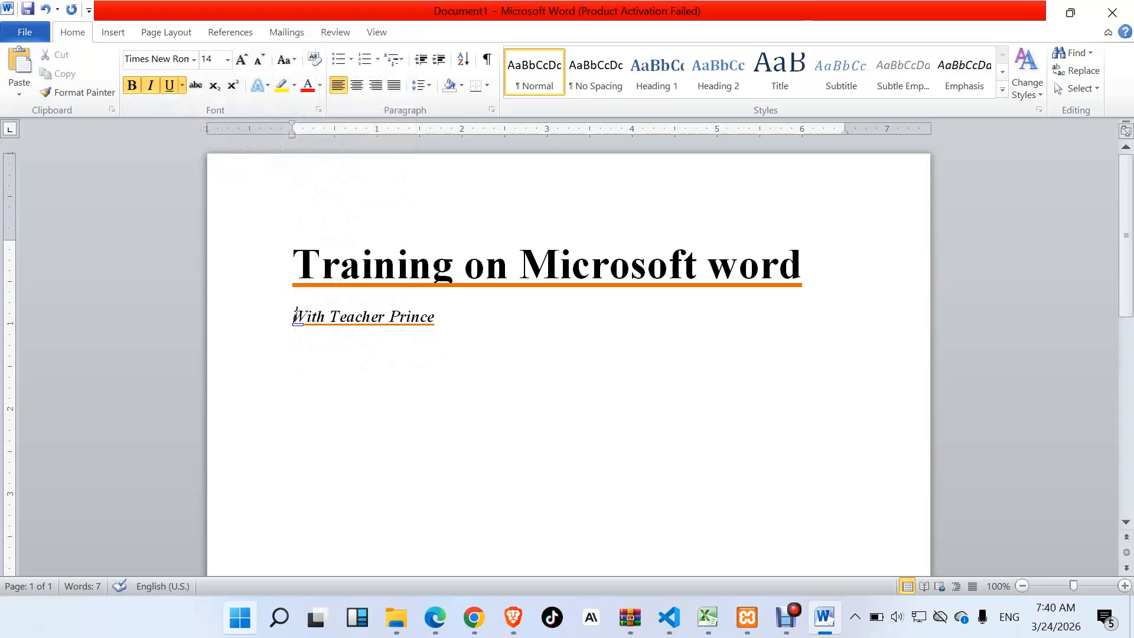
drag(296, 317, 325, 318)
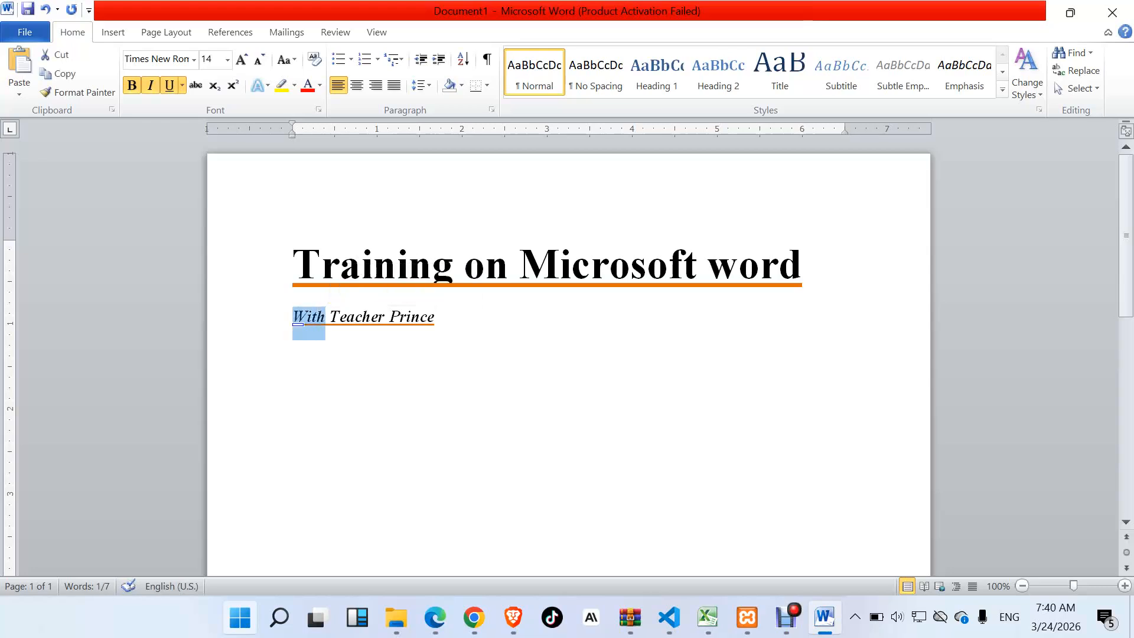
click(196, 85)
click(333, 316)
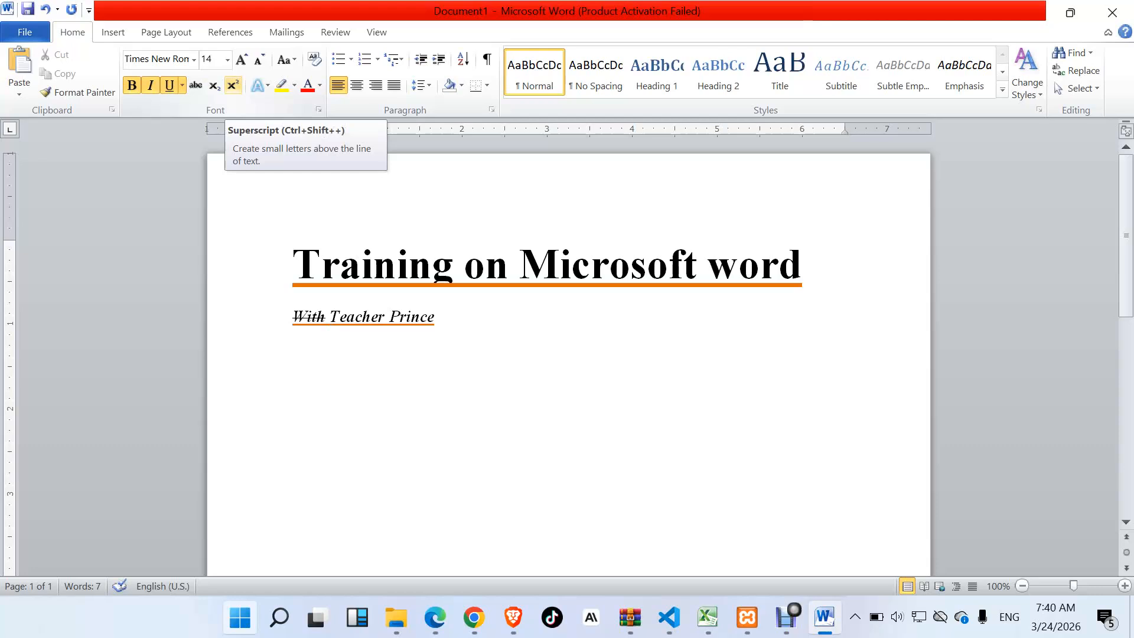
Add a vertical bar "|" after the teacher's name at the end of the second line
click(437, 316)
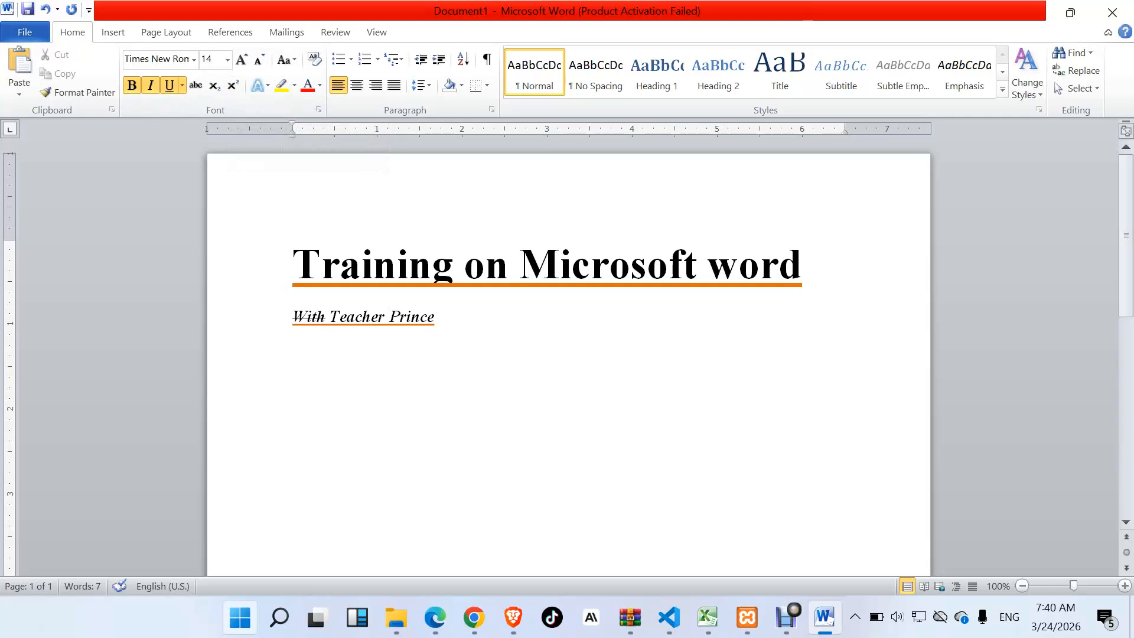
key(BackSpace)
text(|)
key(BackSpace)
text(|)
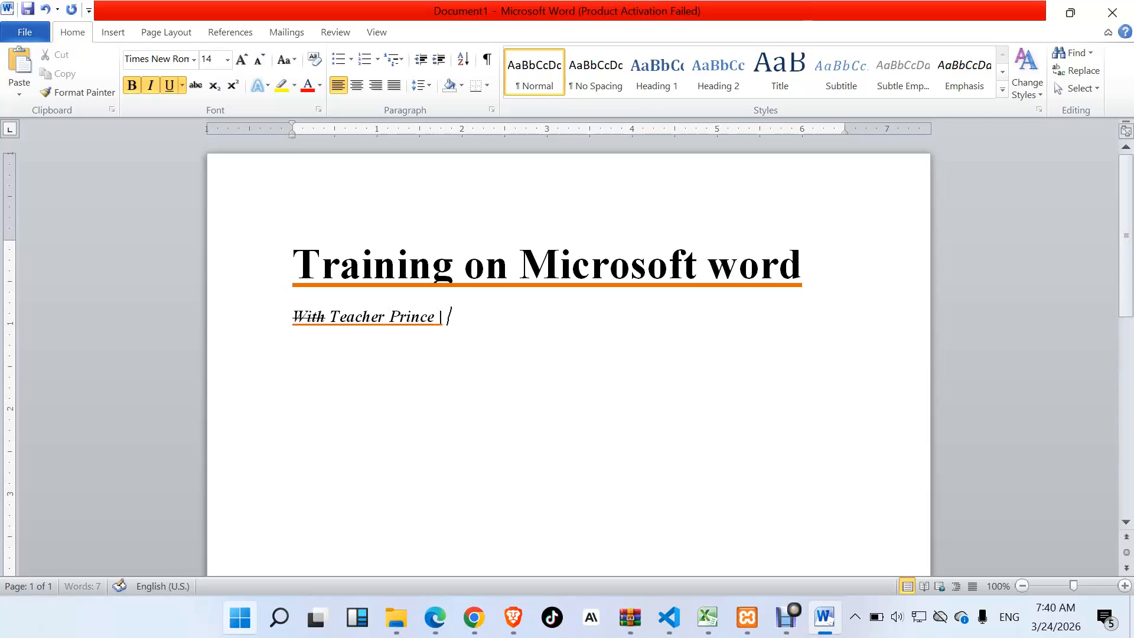